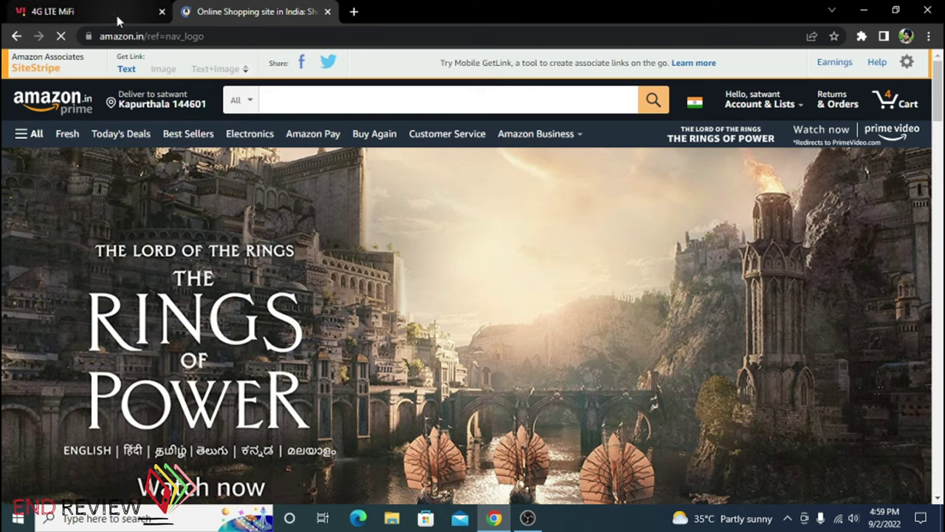
Switch Chrome from the Amazon.in page to the 4G LTE MiFi router admin tab
{"action": "left_click", "coordinate": [116, 13]}
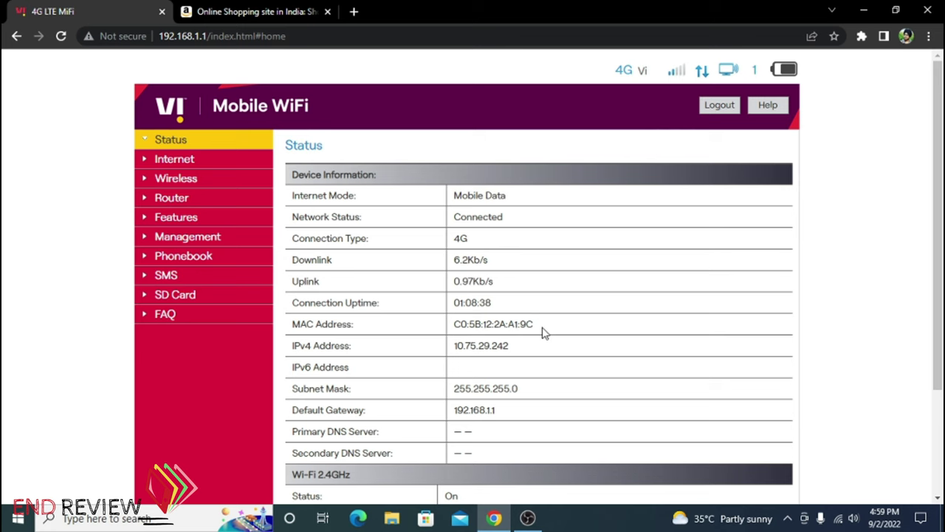
Review the Status page, highlighting the Wi-Fi network name and password, then go to Internet settings
{"action": "scroll", "coordinate": [542, 331], "scroll_direction": "down", "scroll_amount": 2}
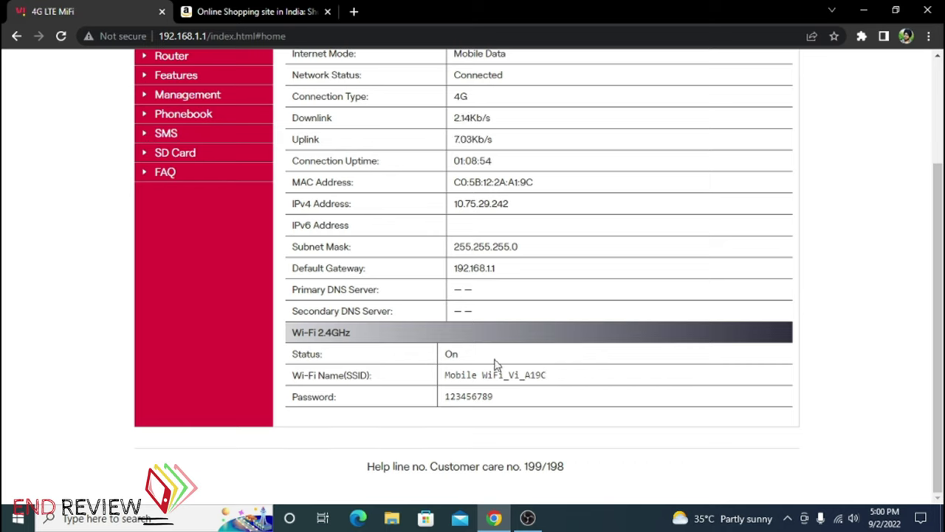
{"action": "left_click_drag", "start_coordinate": [578, 379], "coordinate": [446, 375]}
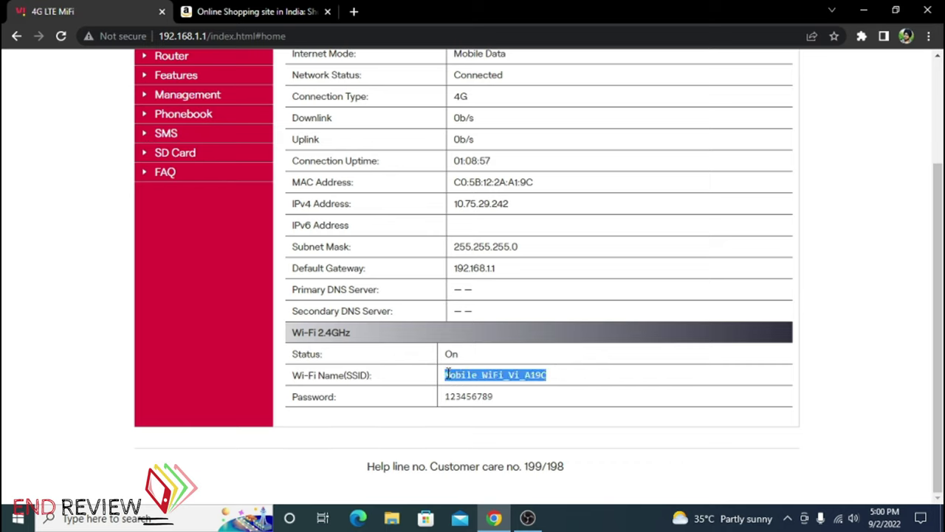
{"action": "left_click_drag", "start_coordinate": [502, 399], "coordinate": [443, 411]}
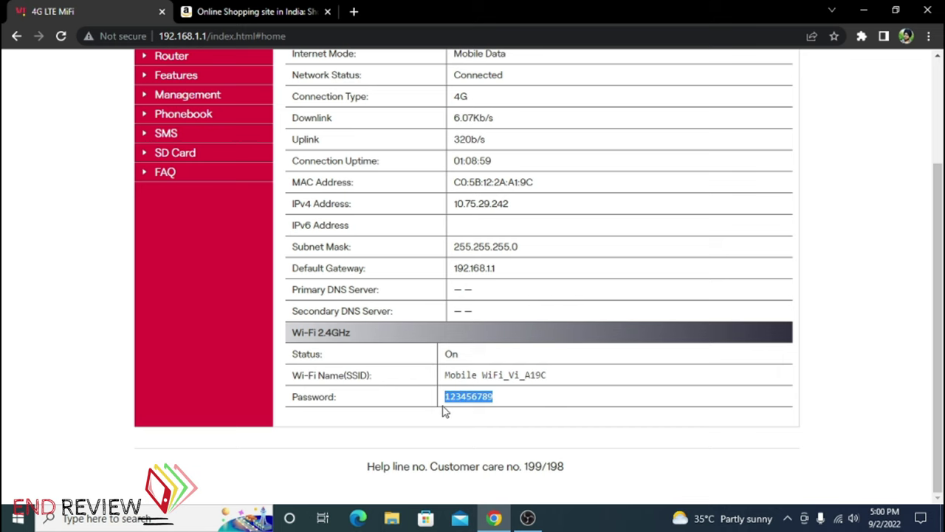
{"action": "scroll", "coordinate": [443, 412], "scroll_direction": "up", "scroll_amount": 2}
{"action": "left_click", "coordinate": [208, 164]}
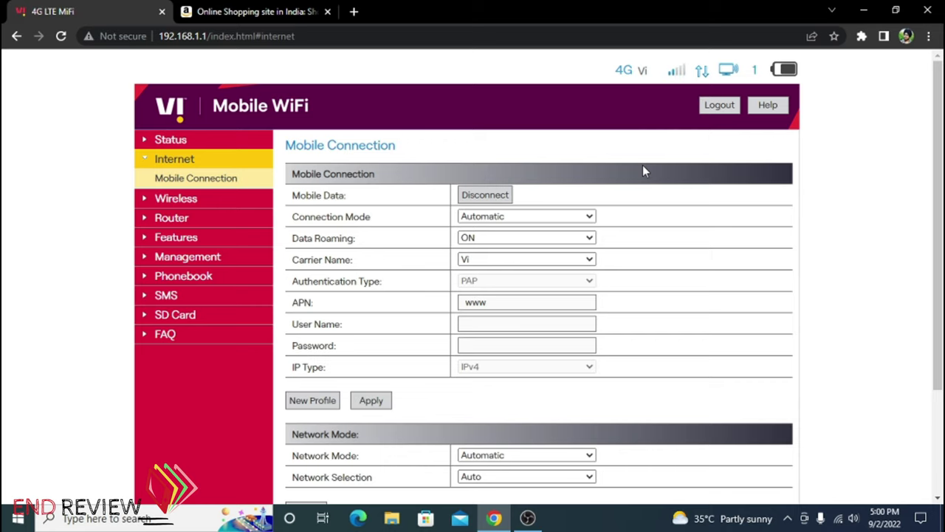
Check the connection mode and carrier name choices, leaving Automatic mode and carrier Vi
{"action": "left_click", "coordinate": [589, 216]}
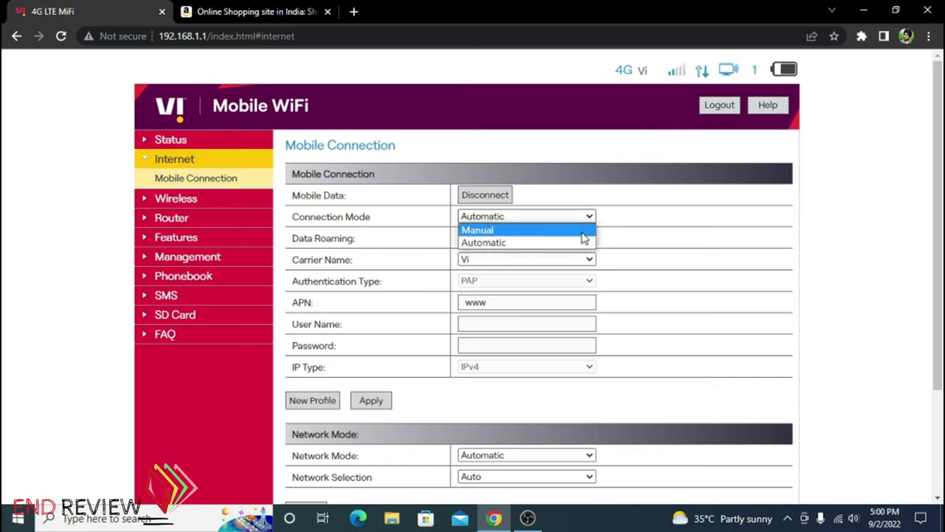
{"action": "left_click", "coordinate": [634, 224]}
{"action": "left_click", "coordinate": [602, 257]}
{"action": "scroll", "coordinate": [607, 259], "scroll_direction": "down", "scroll_amount": 2}
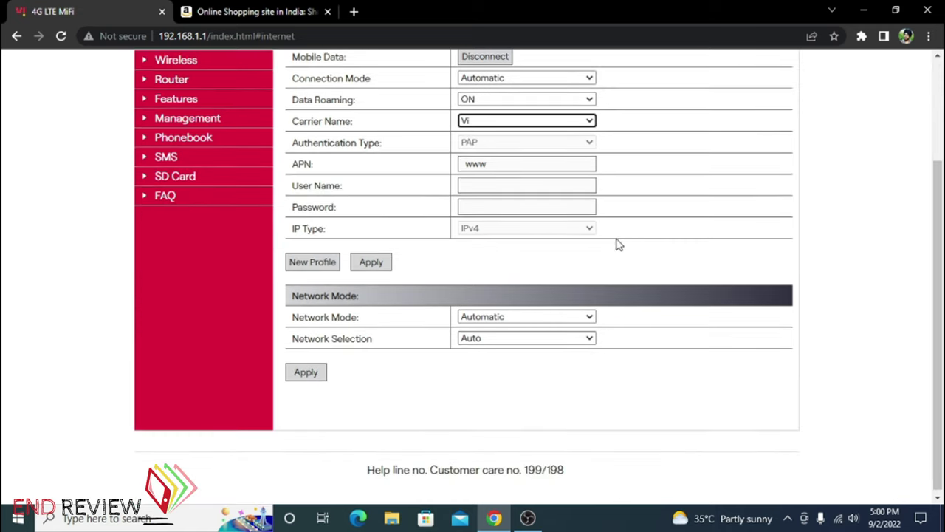
{"action": "scroll", "coordinate": [618, 243], "scroll_direction": "up", "scroll_amount": 1}
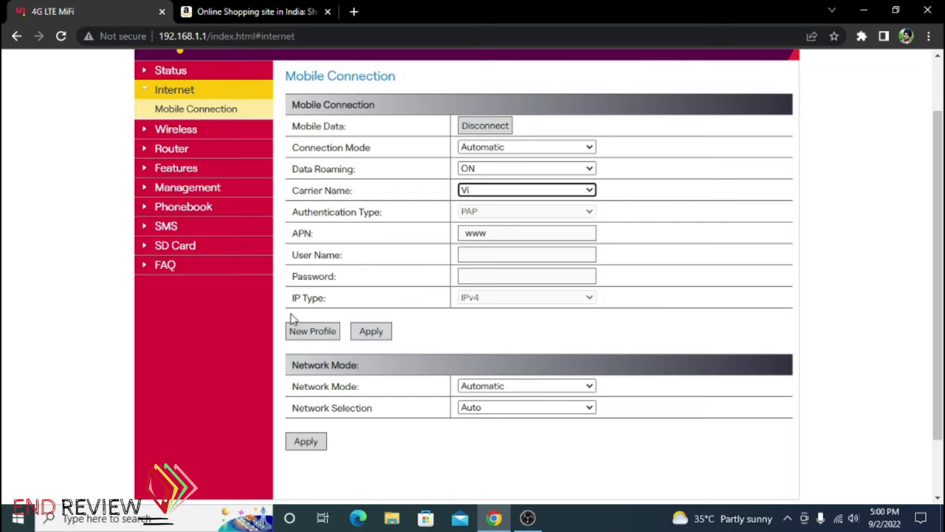
{"action": "scroll", "coordinate": [481, 249], "scroll_direction": "down", "scroll_amount": 1}
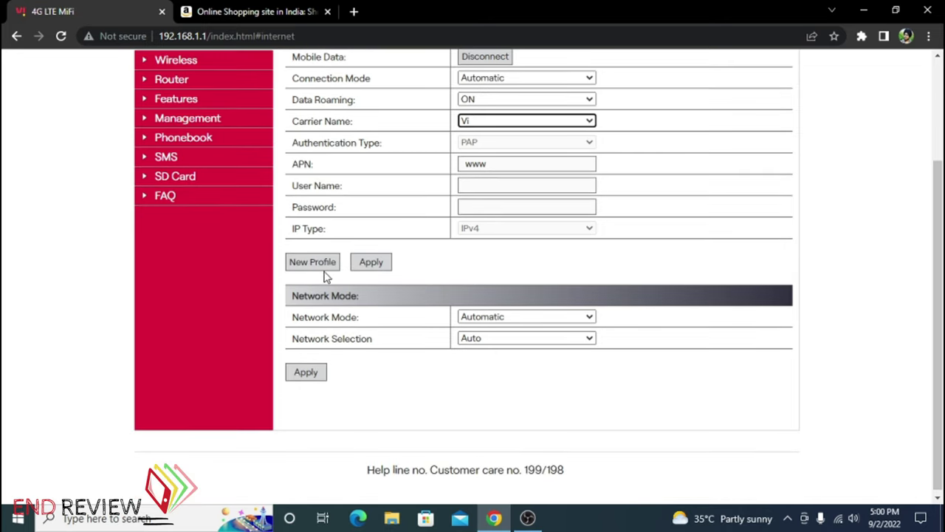
{"action": "scroll", "coordinate": [504, 257], "scroll_direction": "down", "scroll_amount": 1}
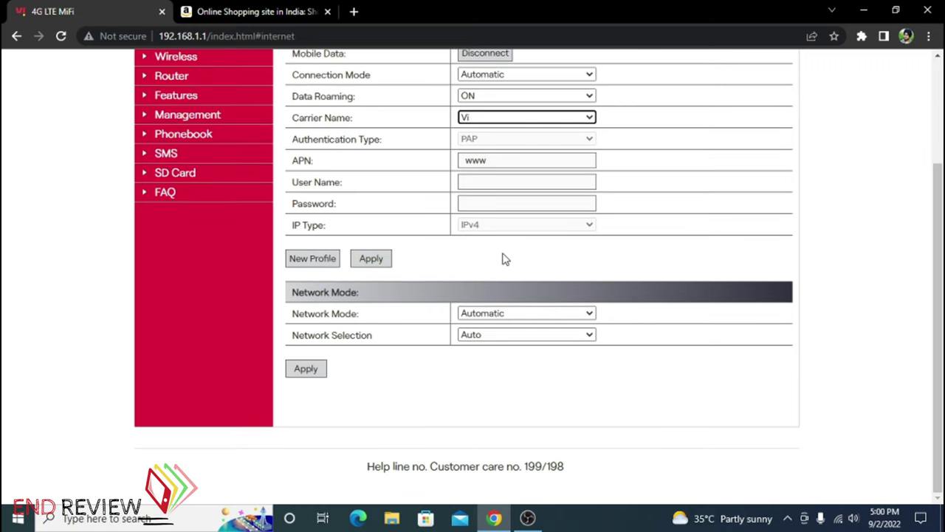
Set Network Mode to 4G Only with Auto network selection and apply it, which fails
{"action": "left_click", "coordinate": [484, 313]}
{"action": "left_click", "coordinate": [523, 339]}
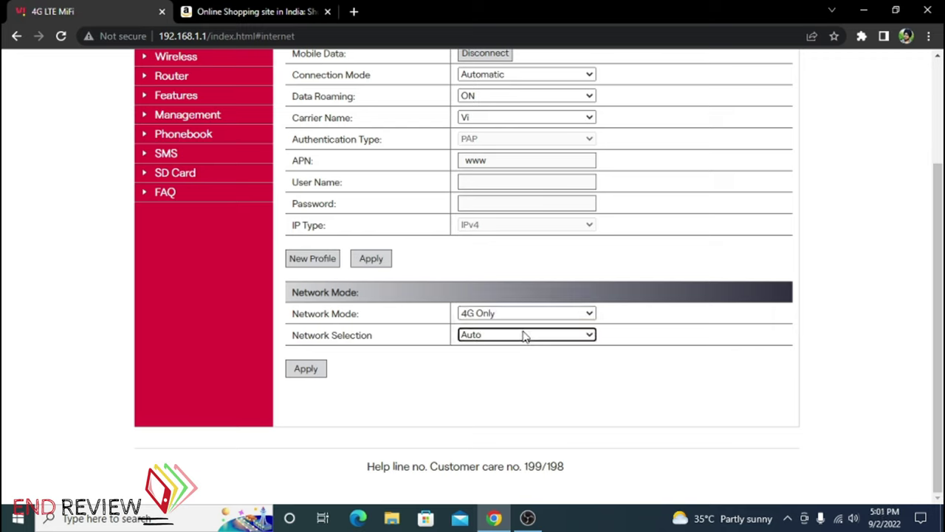
{"action": "left_click", "coordinate": [523, 336]}
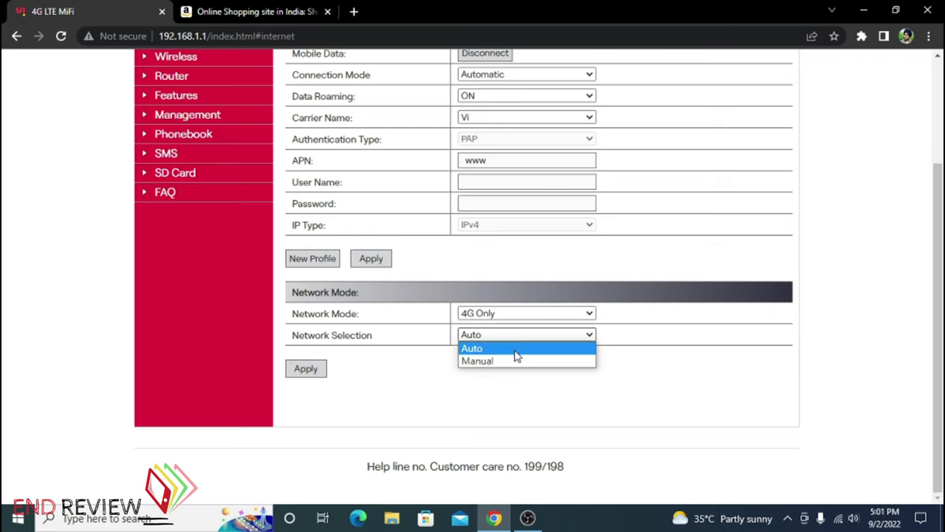
{"action": "left_click", "coordinate": [414, 401]}
{"action": "left_click", "coordinate": [313, 370]}
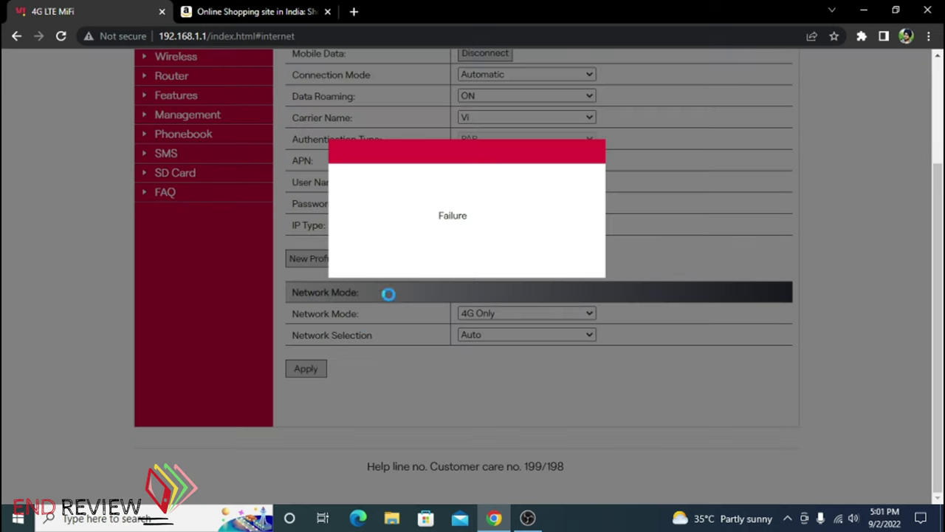
{"action": "scroll", "coordinate": [428, 259], "scroll_direction": "up", "scroll_amount": 3}
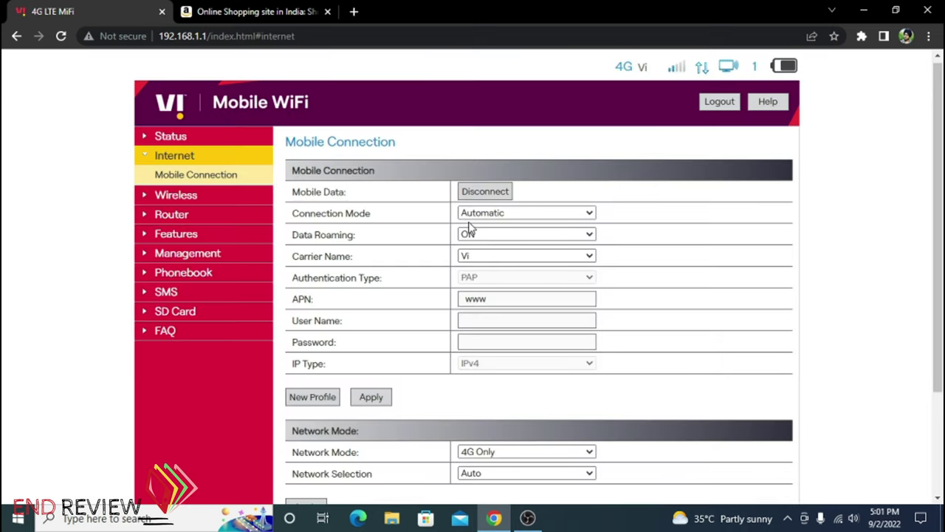
{"action": "scroll", "coordinate": [516, 266], "scroll_direction": "down", "scroll_amount": 3}
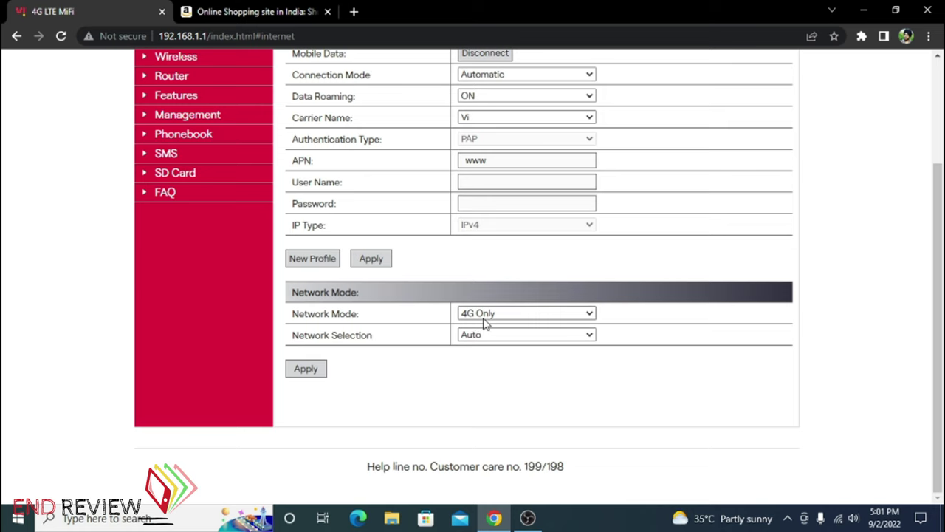
{"action": "scroll", "coordinate": [443, 310], "scroll_direction": "up", "scroll_amount": 3}
{"action": "left_click", "coordinate": [225, 196]}
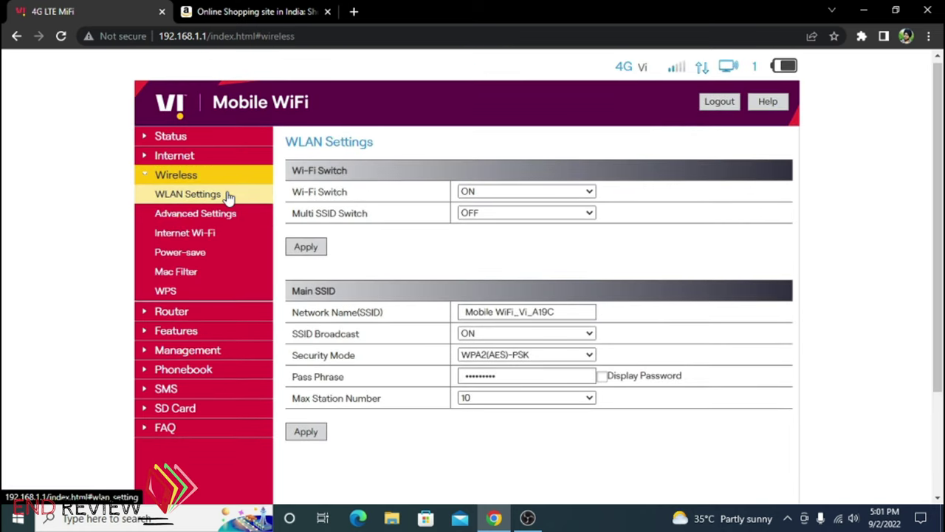
Show the Wi-Fi pass phrase in plain text and check the SSID and WPA2(AES)-PSK security mode
{"action": "scroll", "coordinate": [655, 205], "scroll_direction": "down", "scroll_amount": 2}
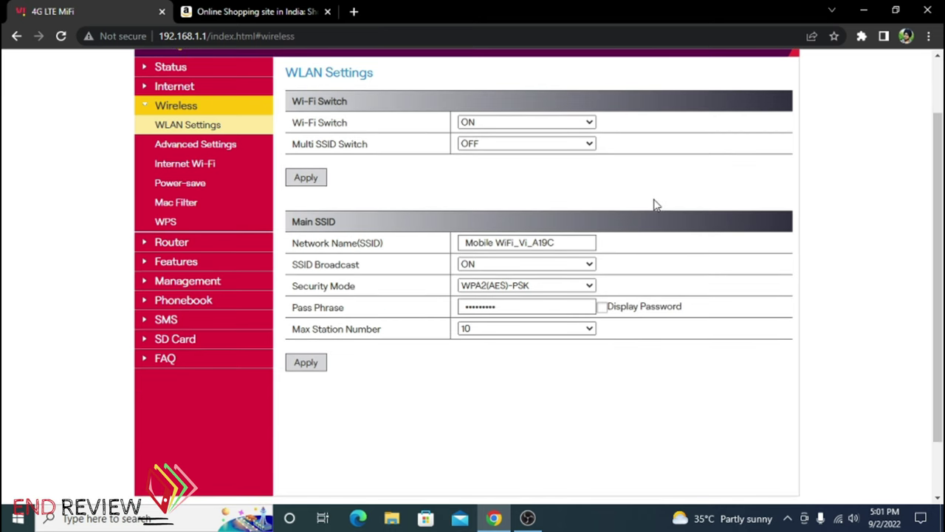
{"action": "left_click", "coordinate": [602, 308]}
{"action": "left_click_drag", "start_coordinate": [571, 242], "coordinate": [465, 254]}
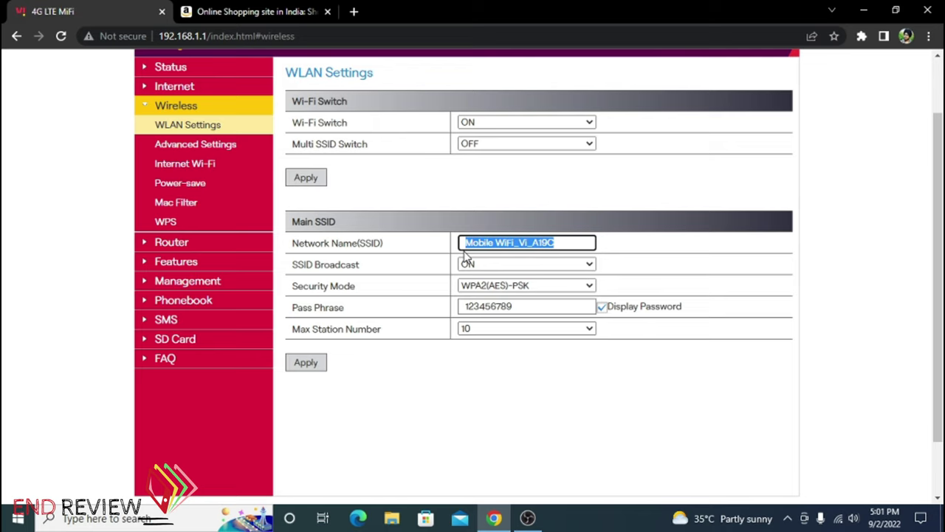
{"action": "double_click", "coordinate": [564, 306]}
{"action": "left_click", "coordinate": [535, 307]}
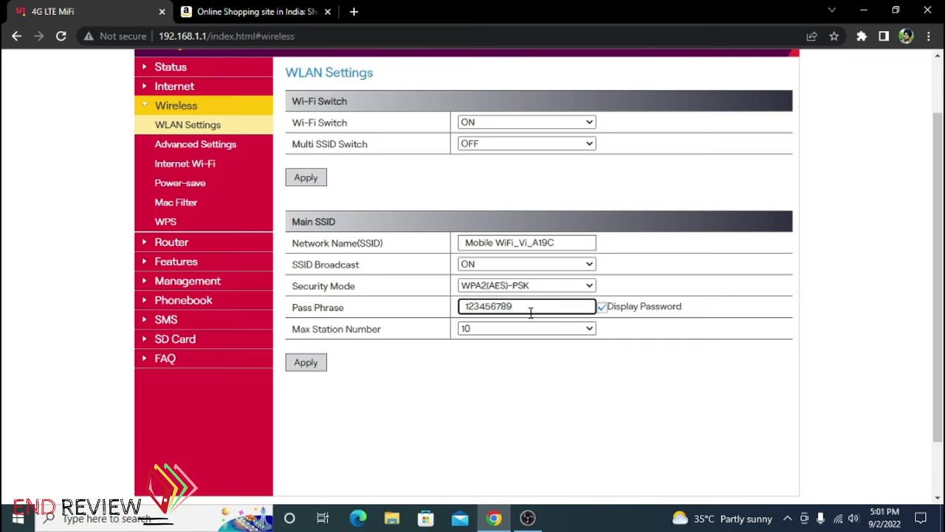
{"action": "left_click", "coordinate": [565, 288]}
{"action": "left_click", "coordinate": [573, 288]}
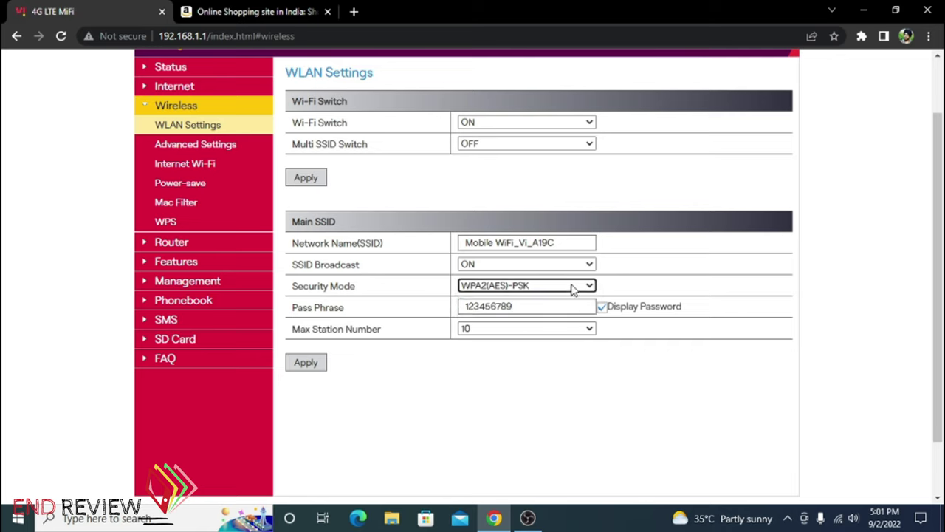
{"action": "left_click", "coordinate": [573, 289]}
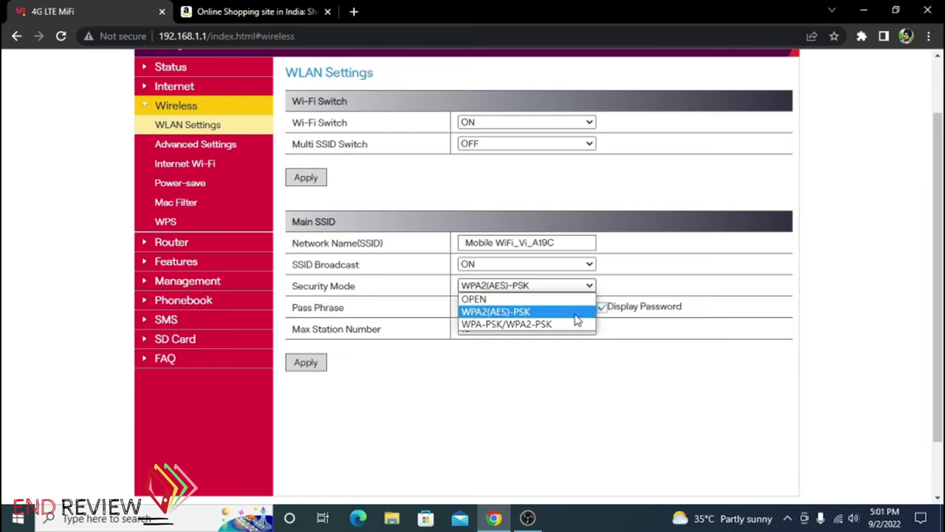
{"action": "left_click", "coordinate": [568, 375]}
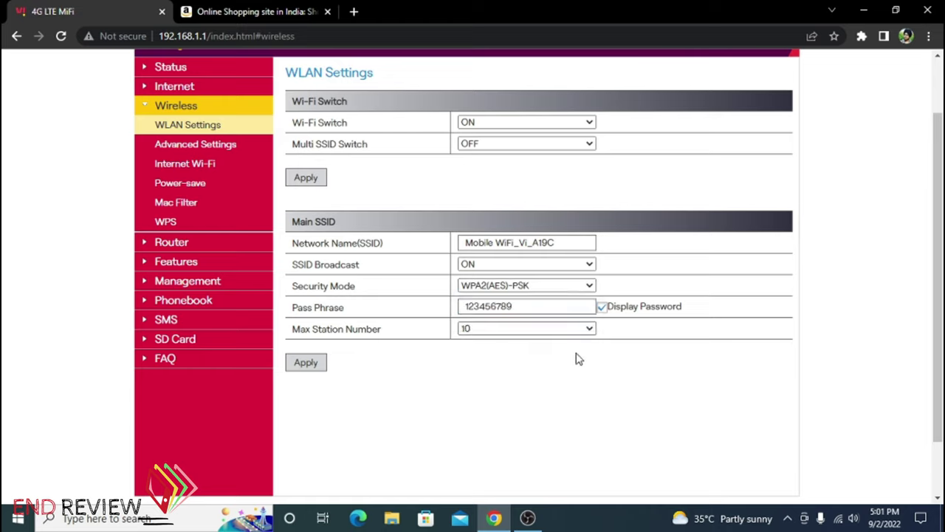
Set Max Station Number to 4
{"action": "left_click", "coordinate": [589, 332]}
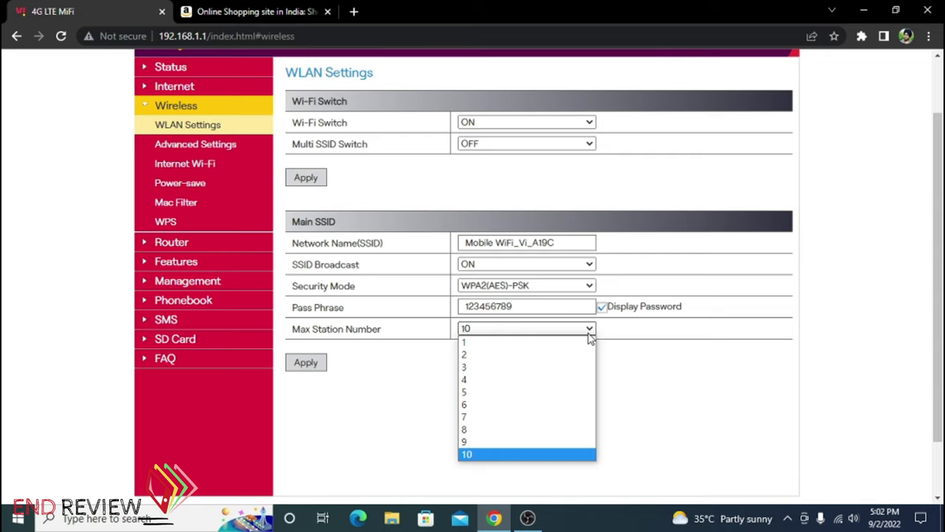
{"action": "left_click", "coordinate": [497, 381]}
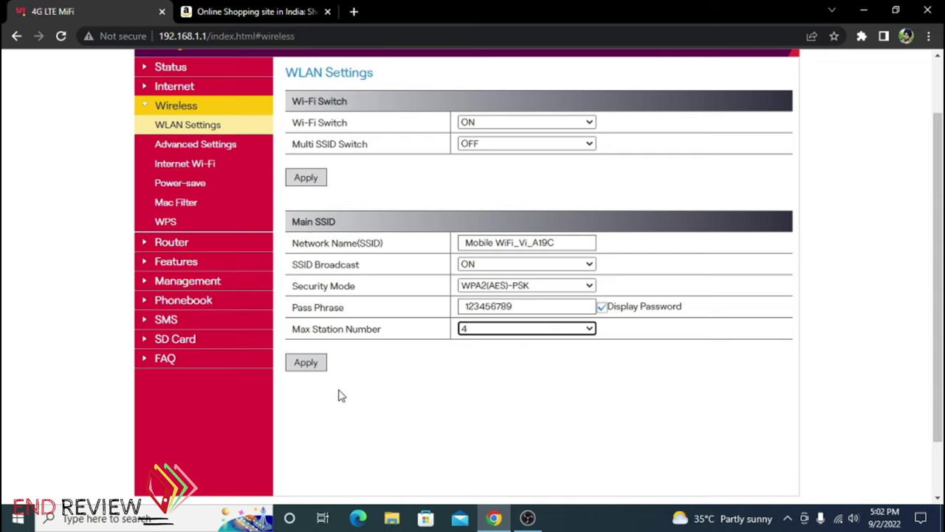
{"action": "left_click", "coordinate": [524, 336]}
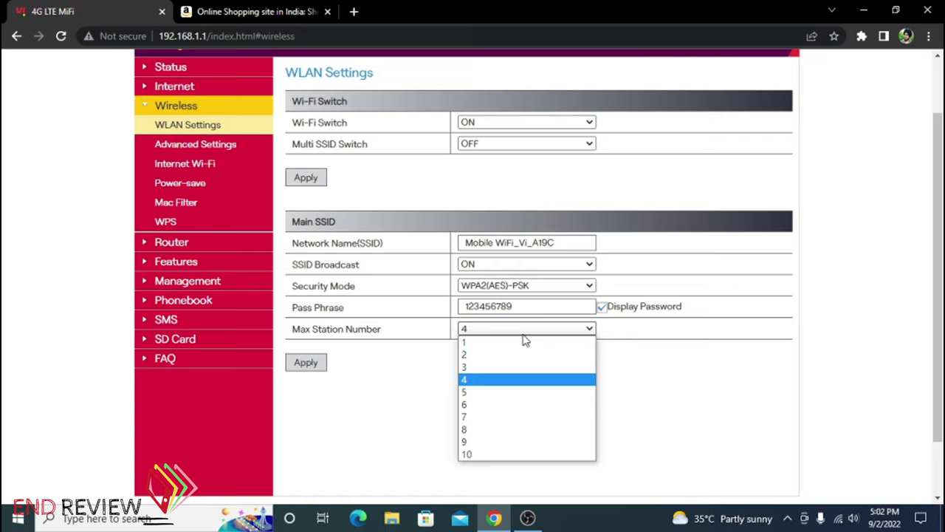
{"action": "left_click", "coordinate": [509, 380]}
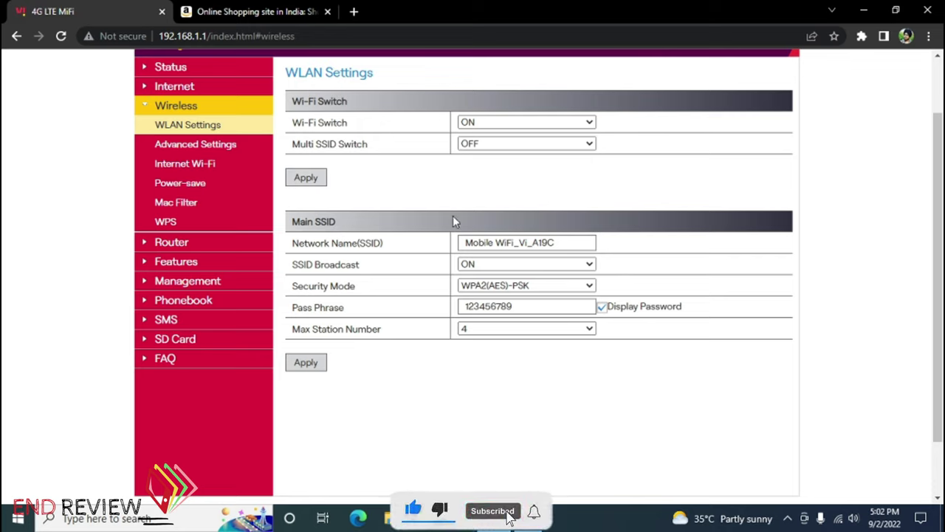
{"action": "scroll", "coordinate": [279, 184], "scroll_direction": "up", "scroll_amount": 2}
Review advanced Wi-Fi settings, keeping the network mode, 20MHz/40MHz bandwidth and Auto channel
{"action": "left_click", "coordinate": [234, 217]}
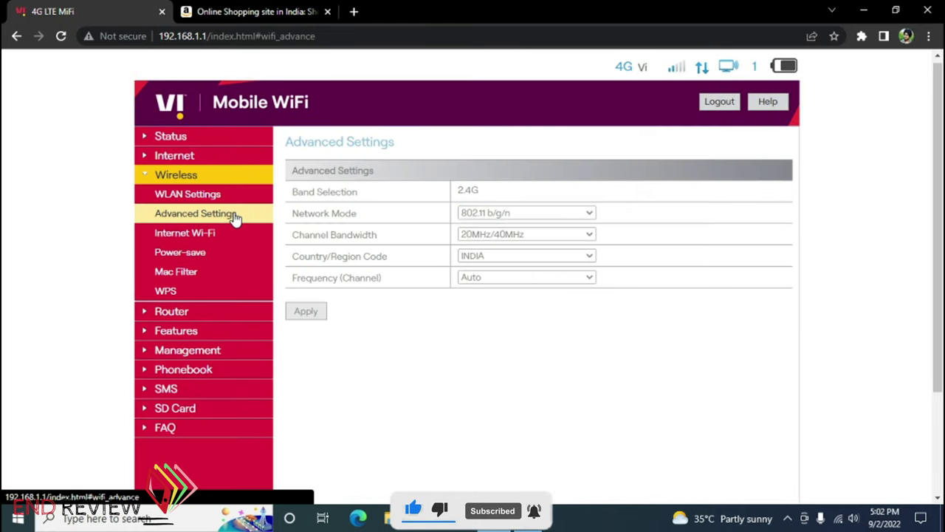
{"action": "left_click", "coordinate": [572, 213]}
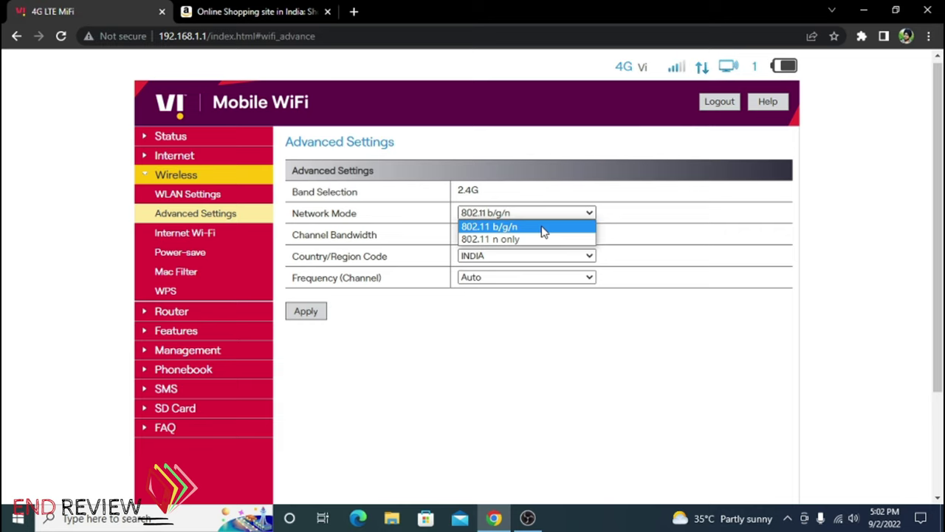
{"action": "left_click", "coordinate": [627, 203]}
{"action": "left_click", "coordinate": [591, 235]}
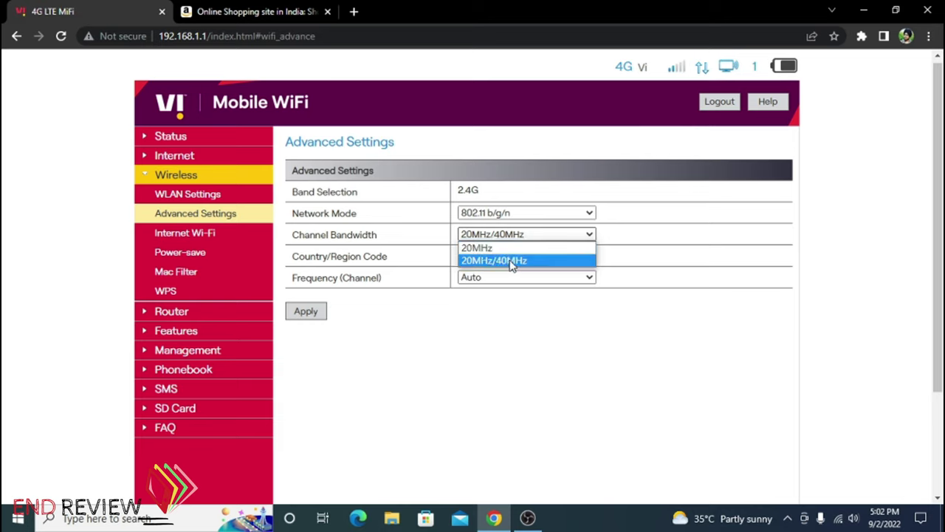
{"action": "left_click", "coordinate": [512, 261]}
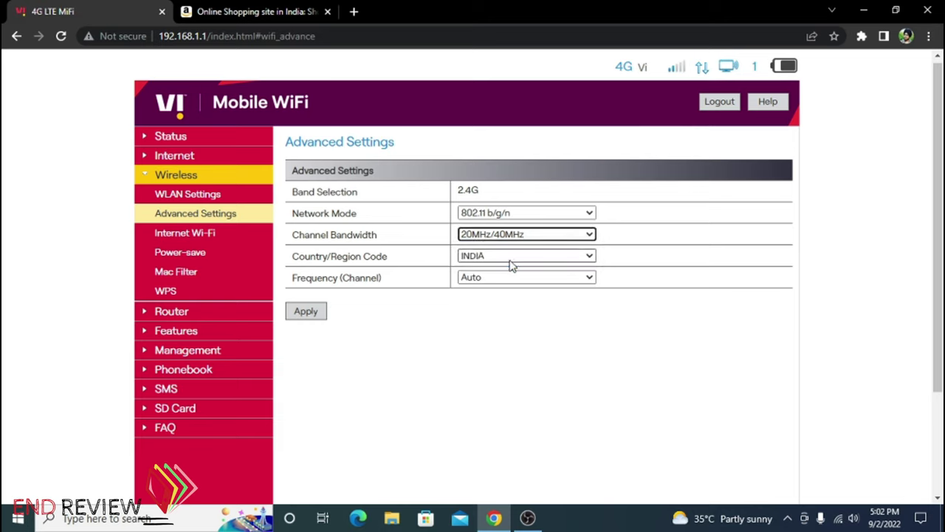
{"action": "left_click", "coordinate": [517, 281]}
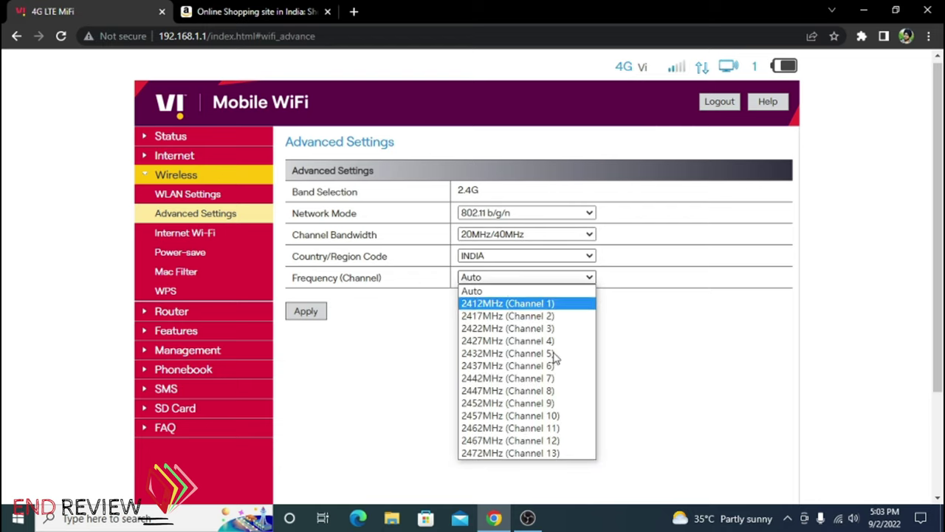
{"action": "left_click", "coordinate": [441, 373]}
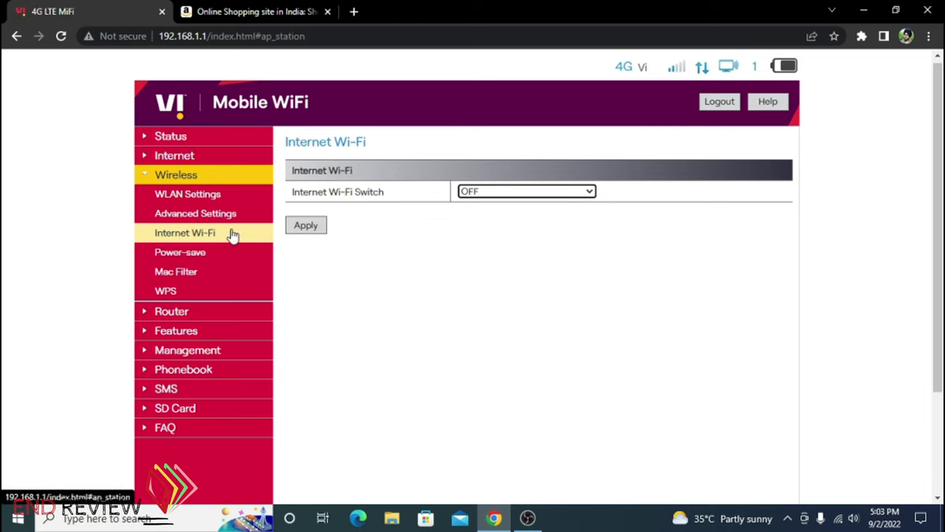
Leave Internet Wi-Fi OFF and try power-save coverage options, returning to Long Wi-Fi Coverage
{"action": "left_click", "coordinate": [491, 191]}
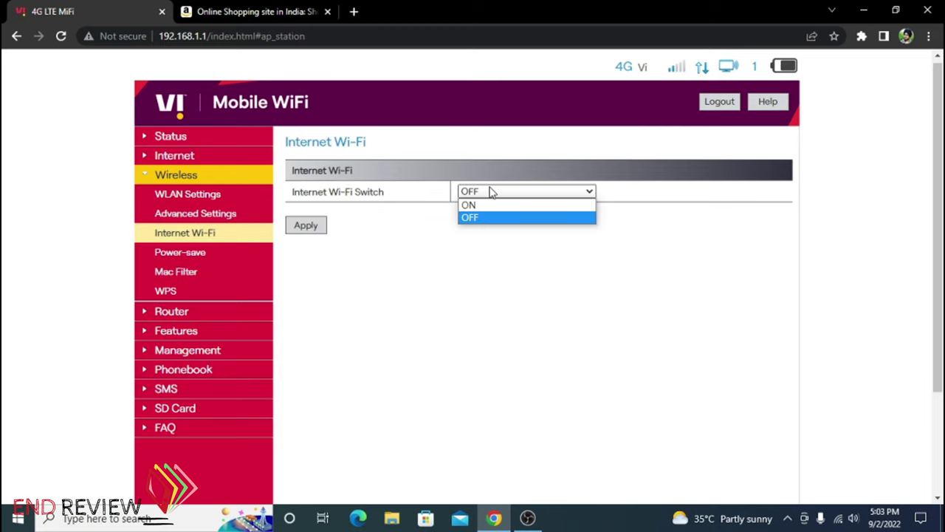
{"action": "left_click", "coordinate": [192, 257]}
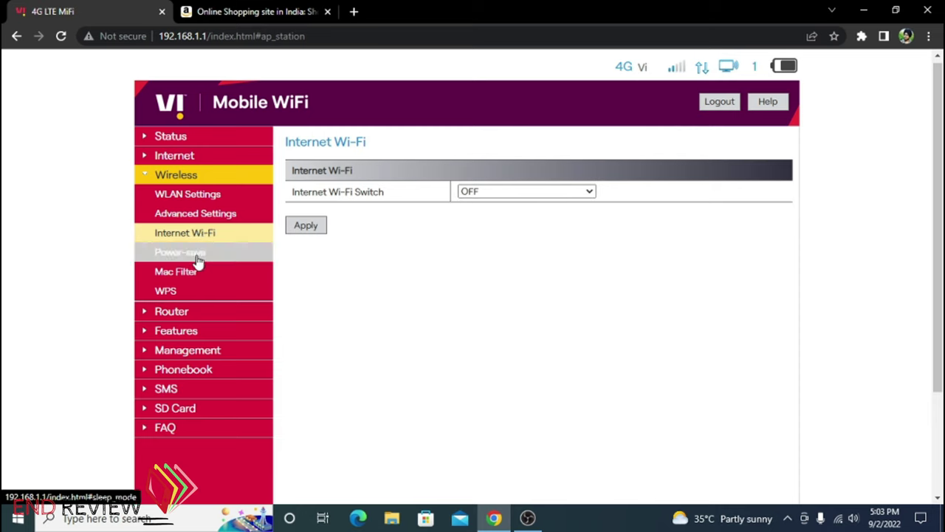
{"action": "left_click", "coordinate": [197, 256]}
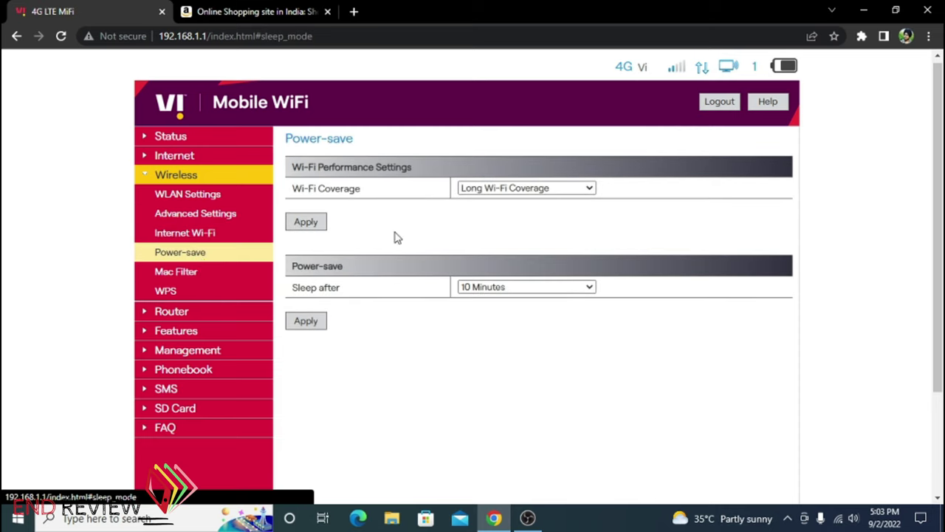
{"action": "left_click", "coordinate": [591, 189]}
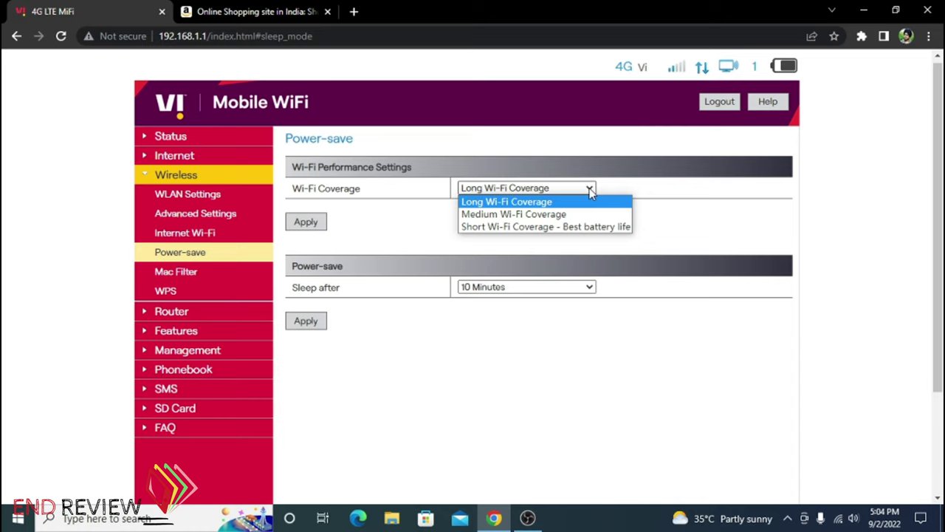
{"action": "left_click", "coordinate": [556, 228]}
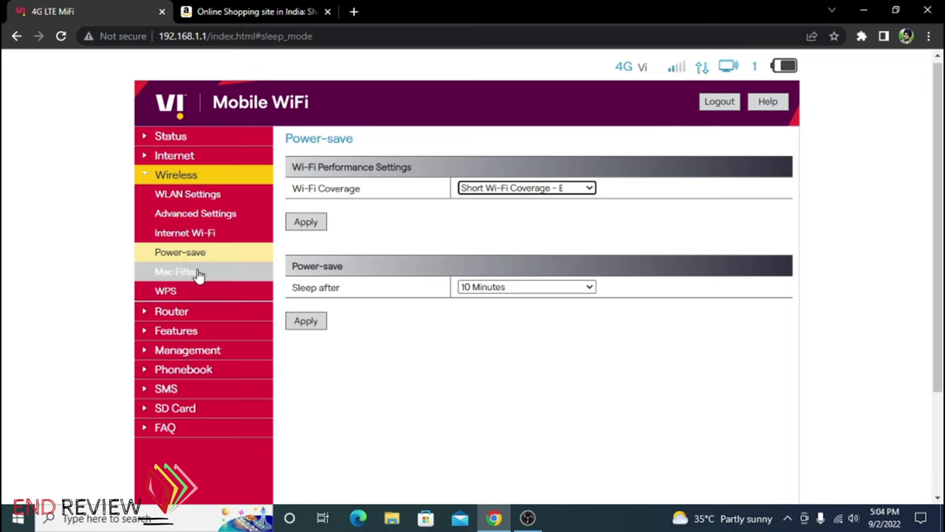
{"action": "left_click", "coordinate": [264, 256]}
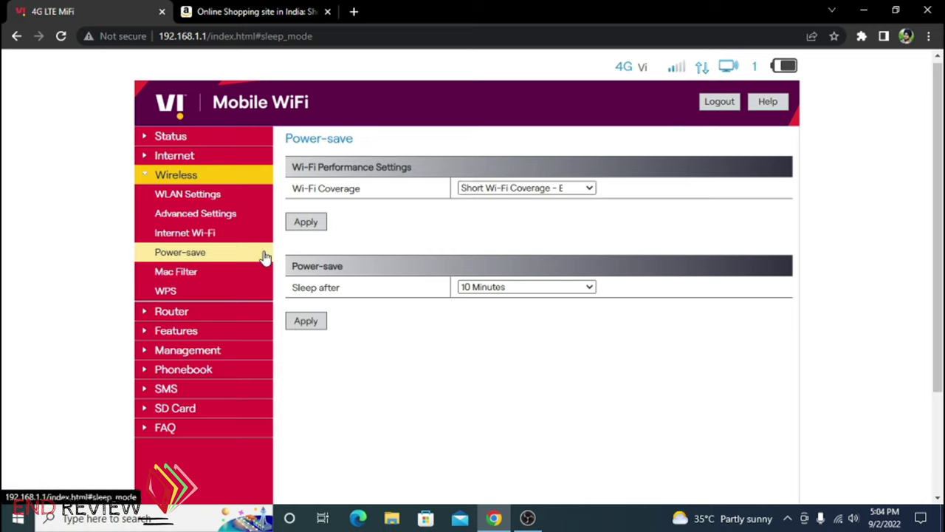
{"action": "left_click", "coordinate": [541, 188]}
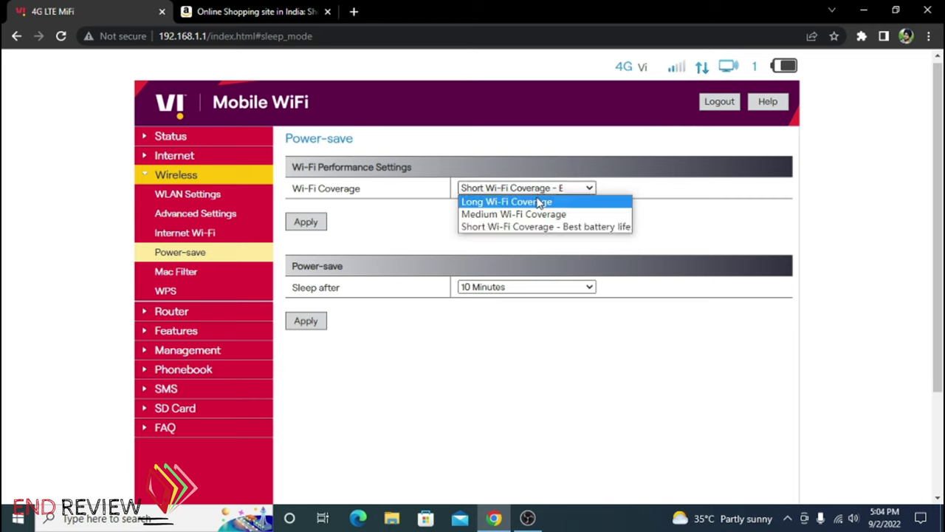
{"action": "left_click", "coordinate": [540, 202]}
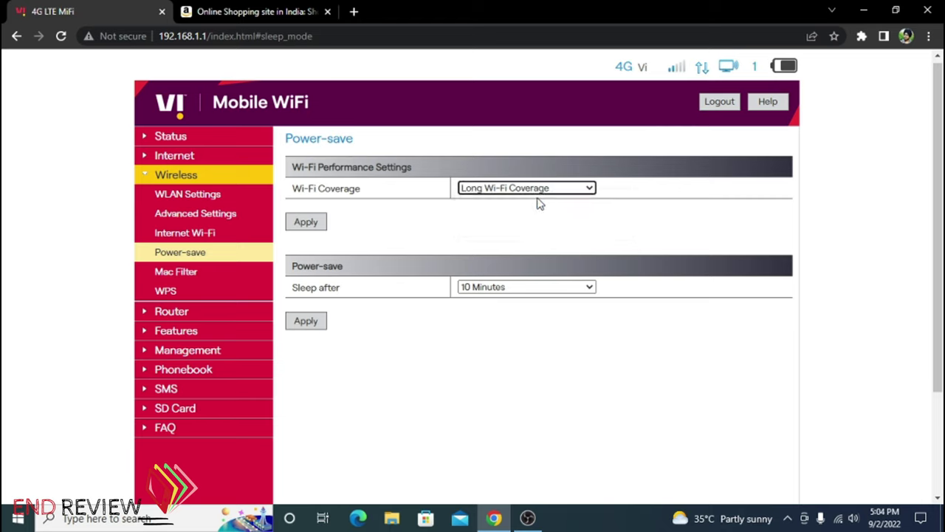
{"action": "left_click", "coordinate": [373, 362]}
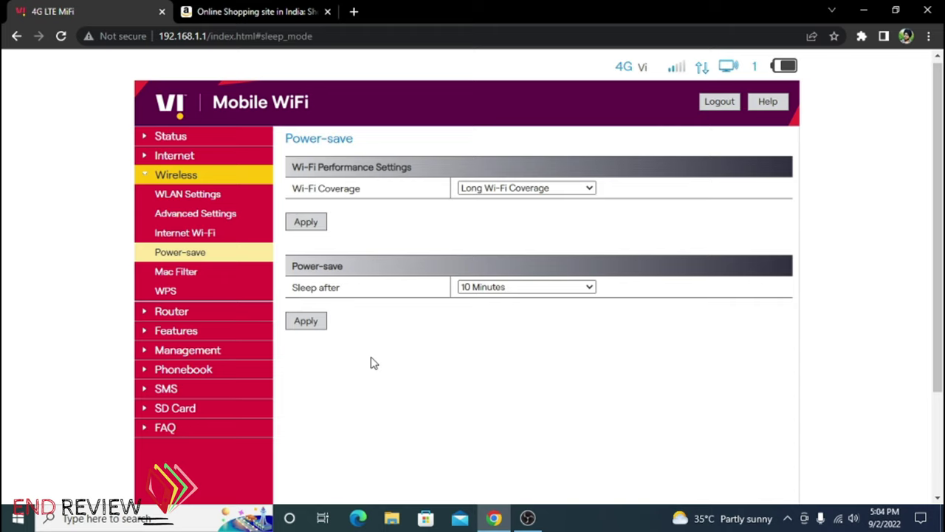
Check the sleep timeout options, keeping 10 Minutes
{"action": "left_click", "coordinate": [552, 288]}
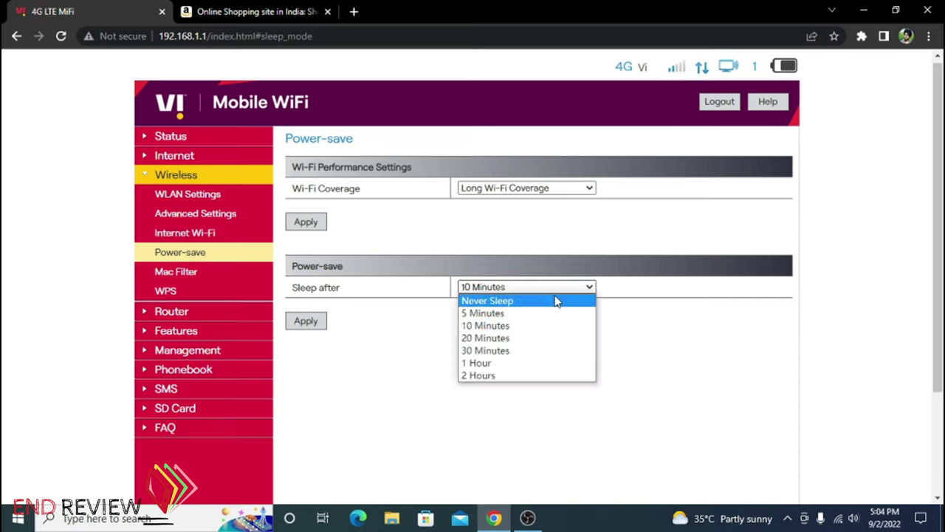
{"action": "left_click", "coordinate": [405, 340]}
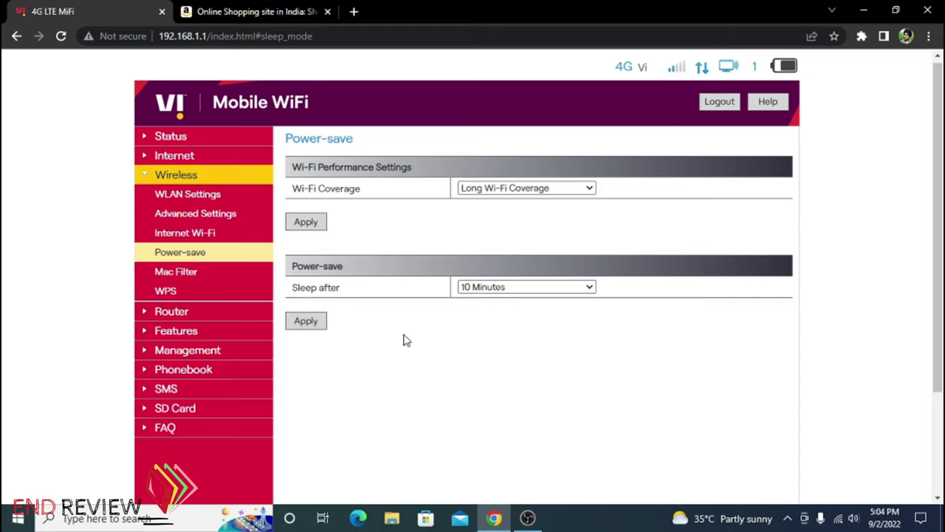
{"action": "left_click", "coordinate": [481, 288]}
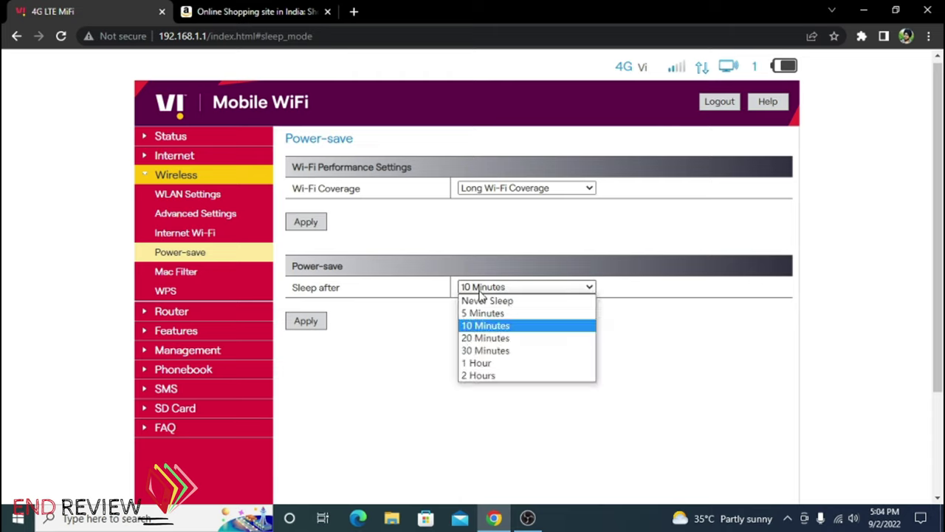
{"action": "left_click", "coordinate": [377, 377]}
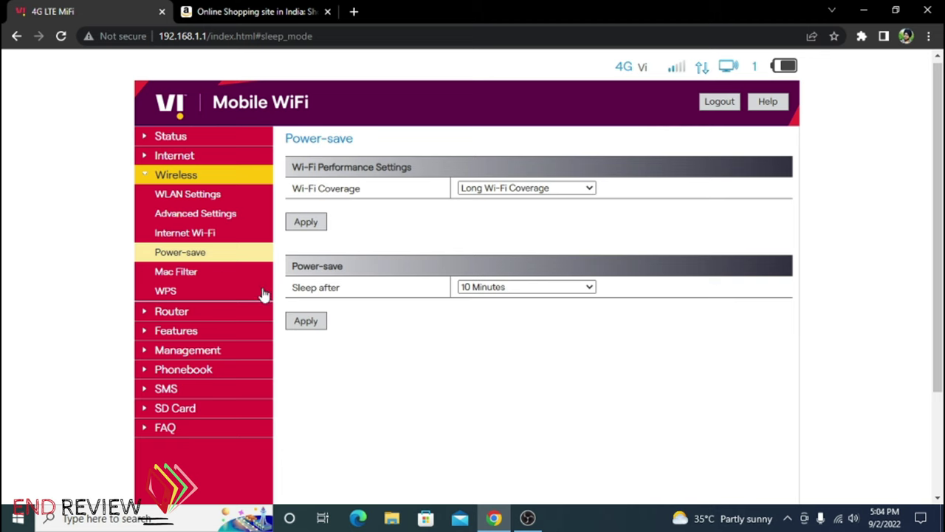
Check the Mac Filter mode choices, keeping Blacklist
{"action": "left_click", "coordinate": [231, 276]}
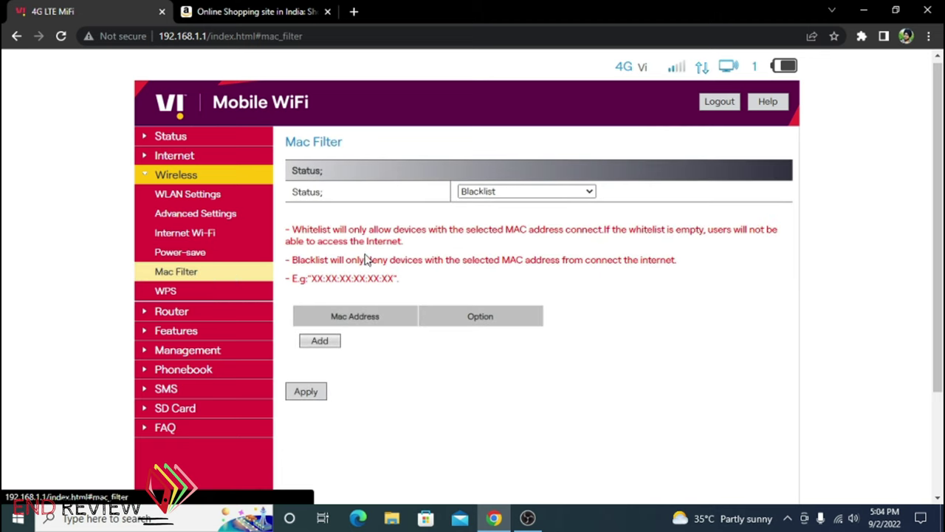
{"action": "left_click", "coordinate": [539, 193]}
{"action": "left_click", "coordinate": [598, 298]}
Visit the WPS and DHCP pages, then leave Port Filtering OFF with an Accept default policy
{"action": "left_click", "coordinate": [220, 293]}
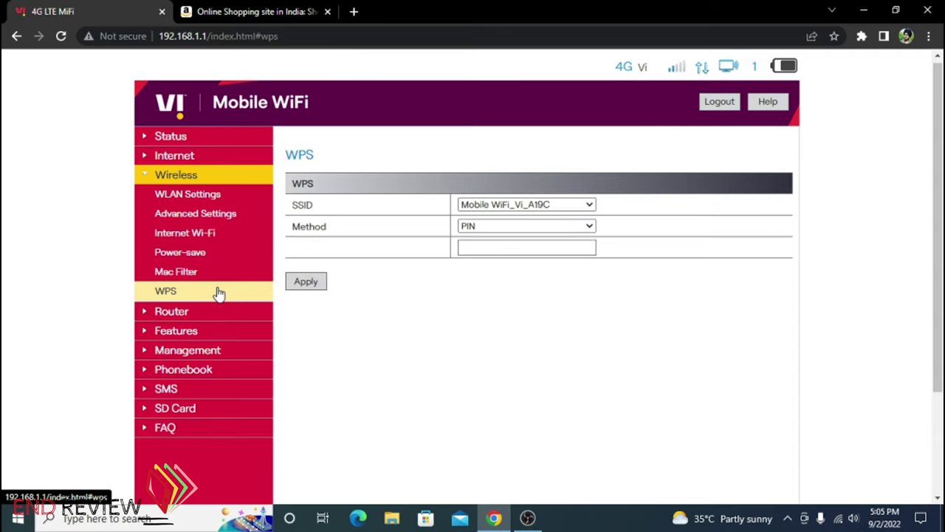
{"action": "left_click", "coordinate": [217, 311]}
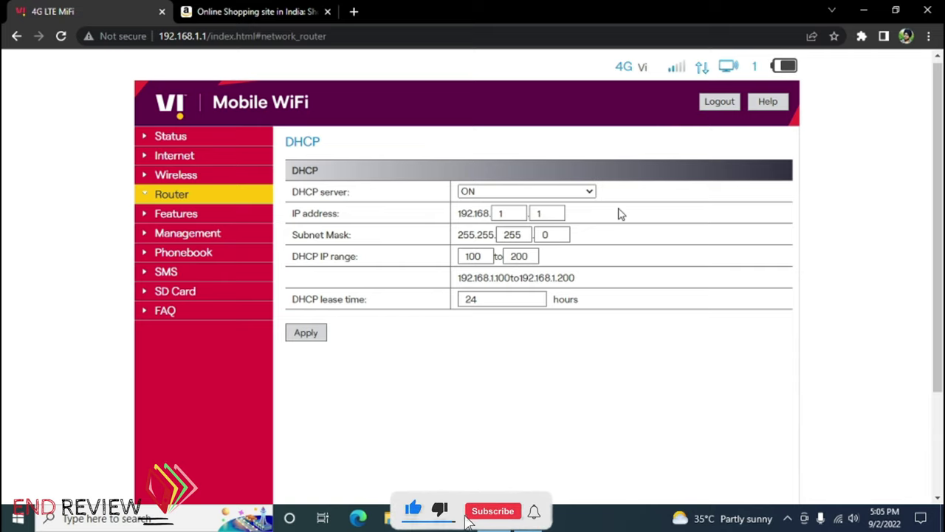
{"action": "left_click", "coordinate": [169, 217]}
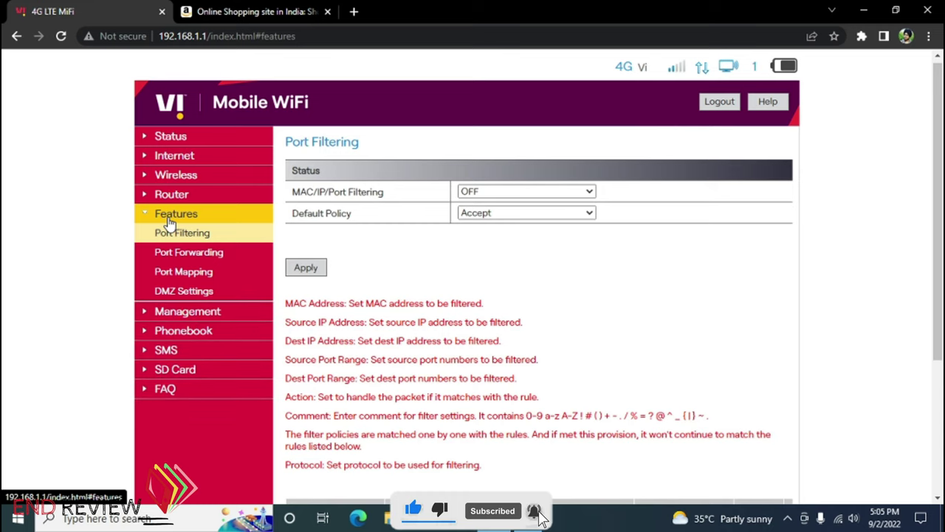
{"action": "left_click", "coordinate": [561, 191]}
{"action": "left_click", "coordinate": [588, 214]}
{"action": "left_click", "coordinate": [589, 191]}
{"action": "left_click", "coordinate": [588, 214]}
{"action": "left_click", "coordinate": [588, 214]}
{"action": "left_click", "coordinate": [634, 250]}
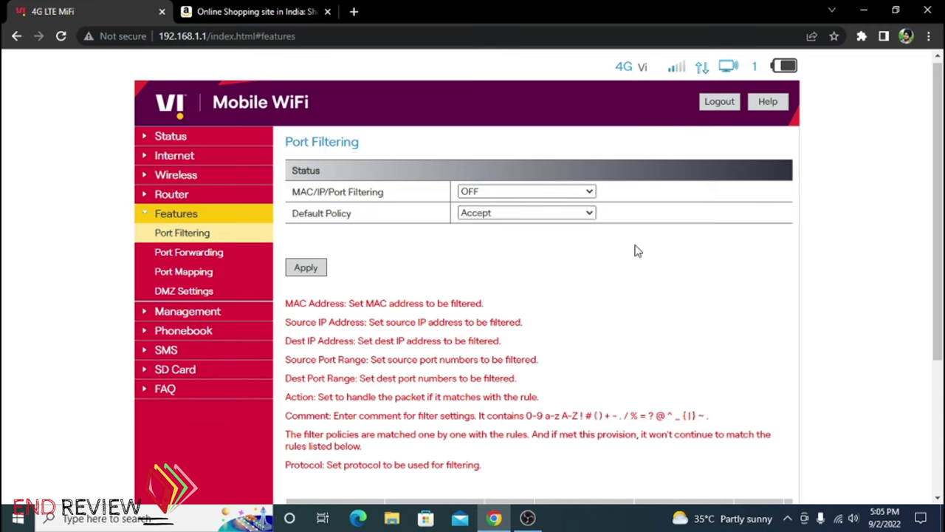
Tour the Port Forwarding, Port Mapping, DMZ and SNTP time settings pages
{"action": "left_click", "coordinate": [235, 254]}
{"action": "left_click", "coordinate": [236, 278]}
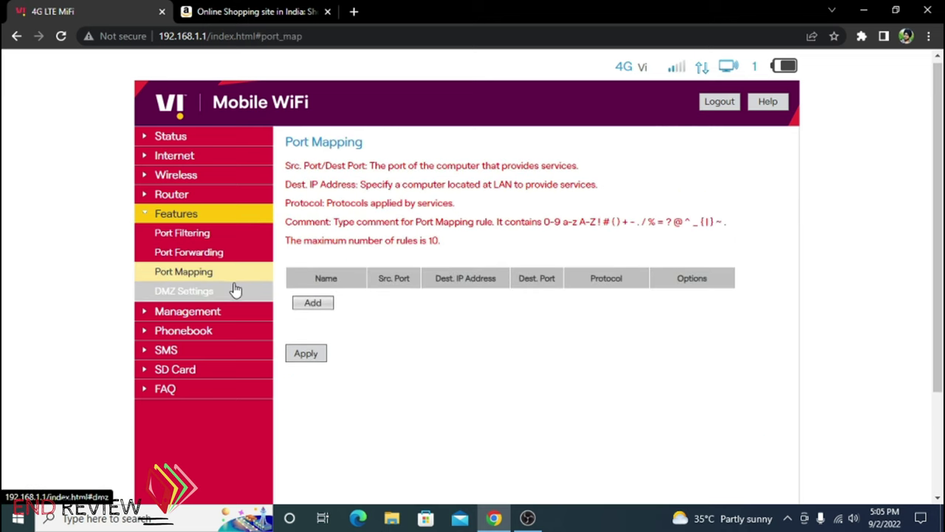
{"action": "left_click", "coordinate": [235, 293]}
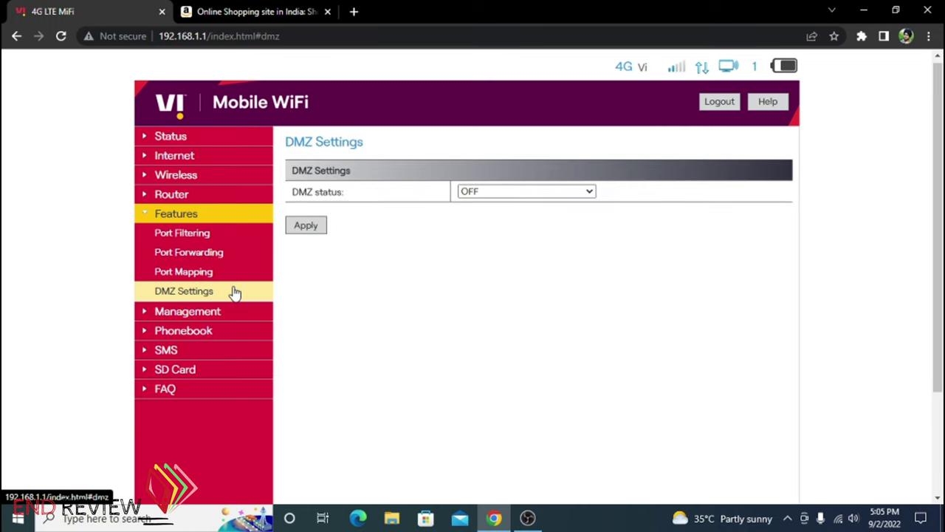
{"action": "left_click", "coordinate": [232, 312]}
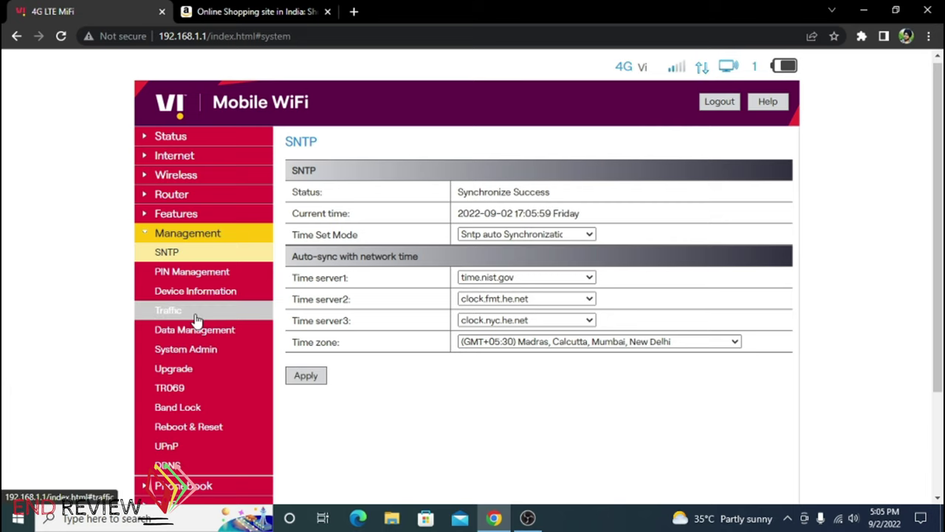
Look over the PIN Management and Device Information pages
{"action": "left_click", "coordinate": [210, 273]}
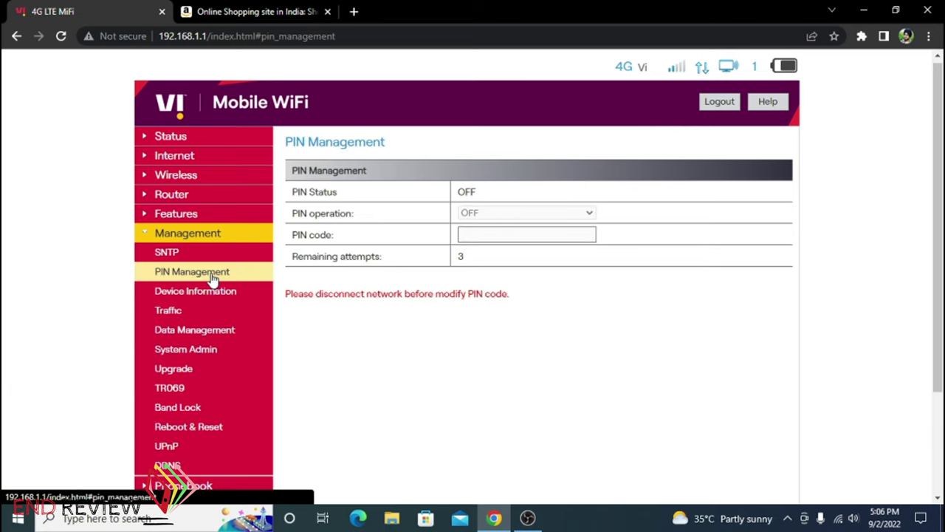
{"action": "left_click", "coordinate": [218, 295]}
{"action": "scroll", "coordinate": [598, 209], "scroll_direction": "down", "scroll_amount": 2}
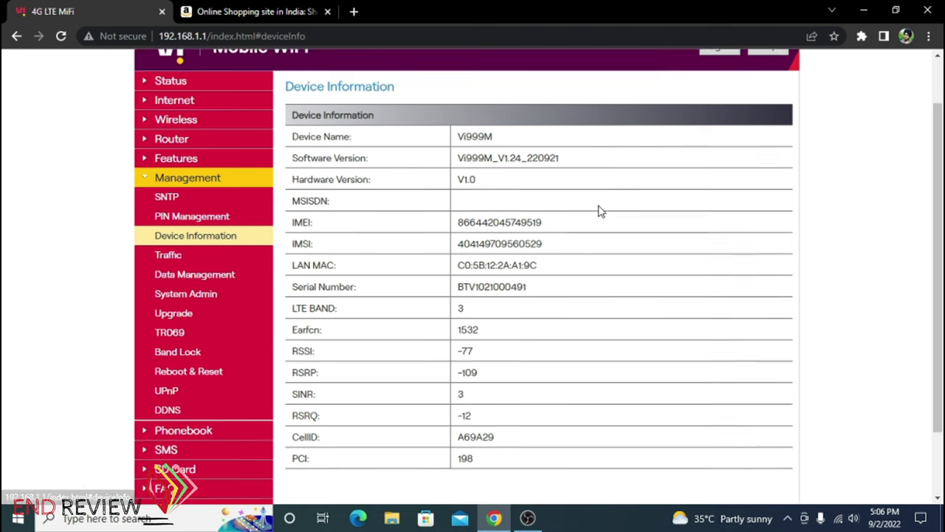
{"action": "scroll", "coordinate": [561, 260], "scroll_direction": "up", "scroll_amount": 2}
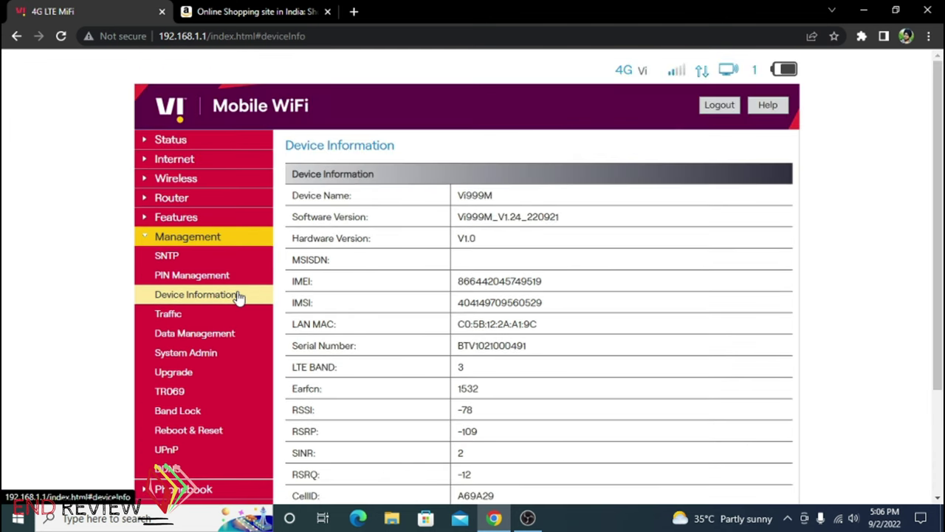
Clear the data usage history so the traffic counters read 0MB
{"action": "left_click", "coordinate": [167, 319]}
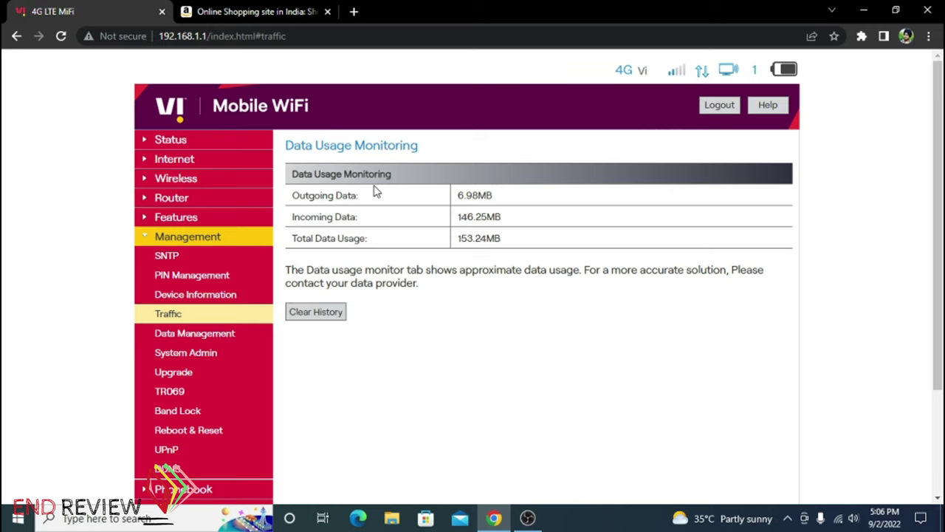
{"action": "left_click_drag", "start_coordinate": [516, 242], "coordinate": [463, 240]}
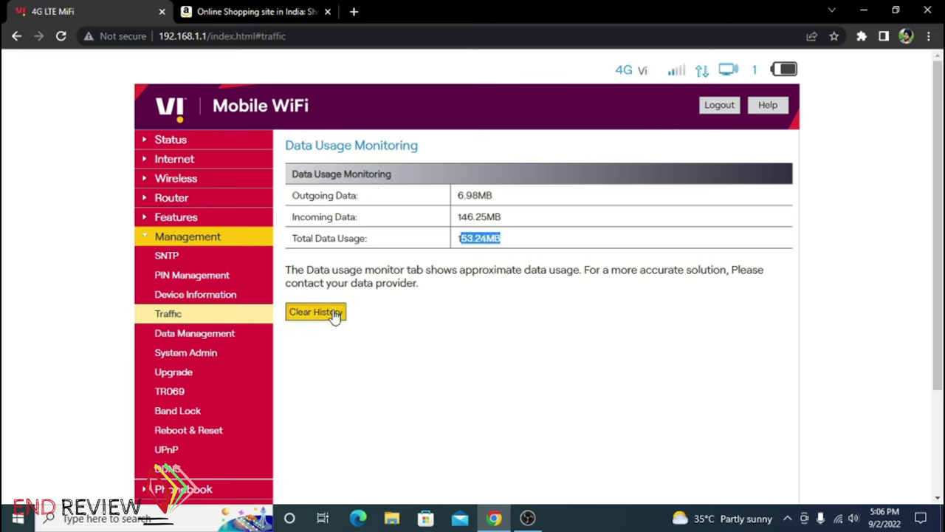
{"action": "left_click", "coordinate": [333, 314]}
{"action": "left_click", "coordinate": [433, 254]}
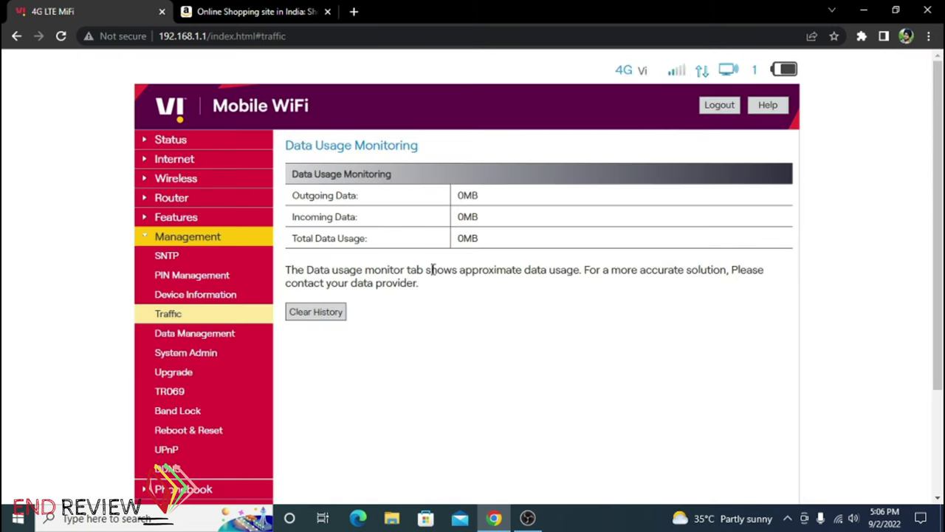
Look over the Data Management page, then the System Admin password page
{"action": "left_click", "coordinate": [236, 333]}
{"action": "scroll", "coordinate": [236, 333], "scroll_direction": "down", "scroll_amount": 2}
{"action": "scroll", "coordinate": [247, 287], "scroll_direction": "up", "scroll_amount": 2}
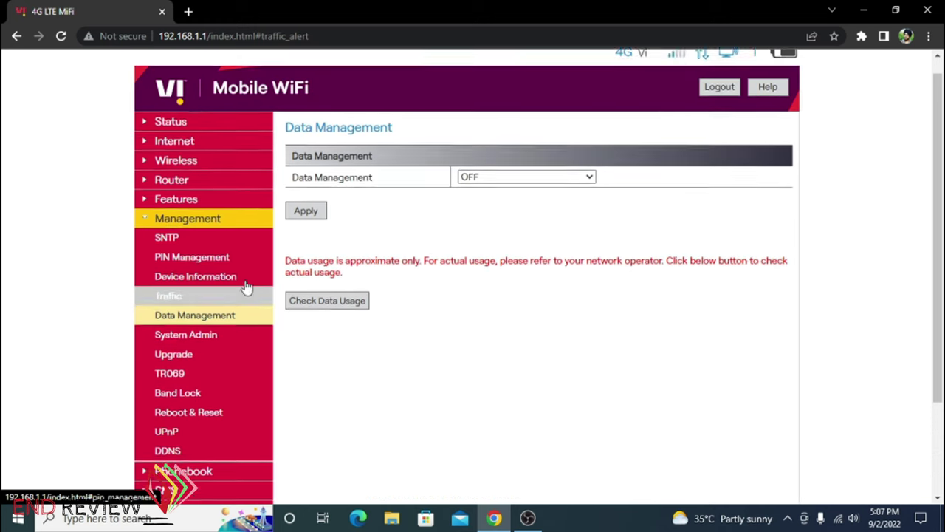
{"action": "left_click", "coordinate": [239, 356]}
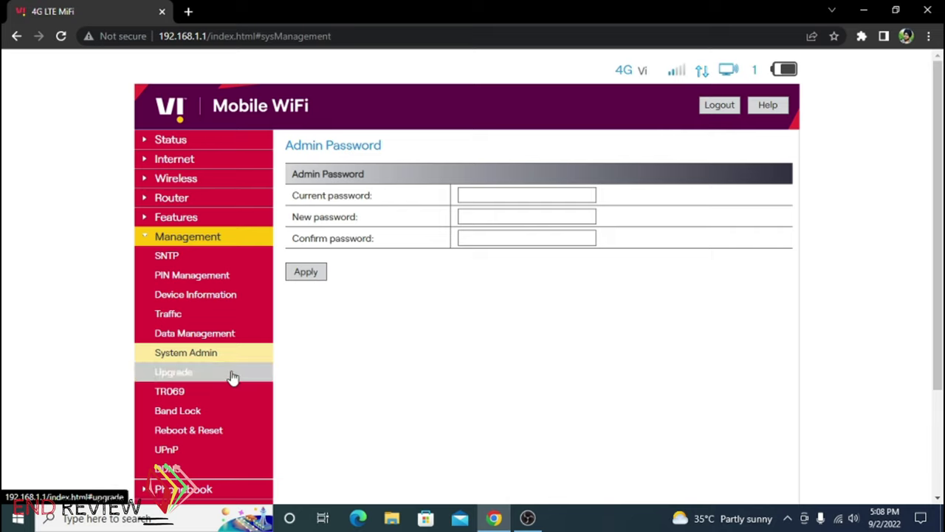
Check online for a newer firmware version and dismiss the upgrade alert
{"action": "left_click", "coordinate": [232, 376]}
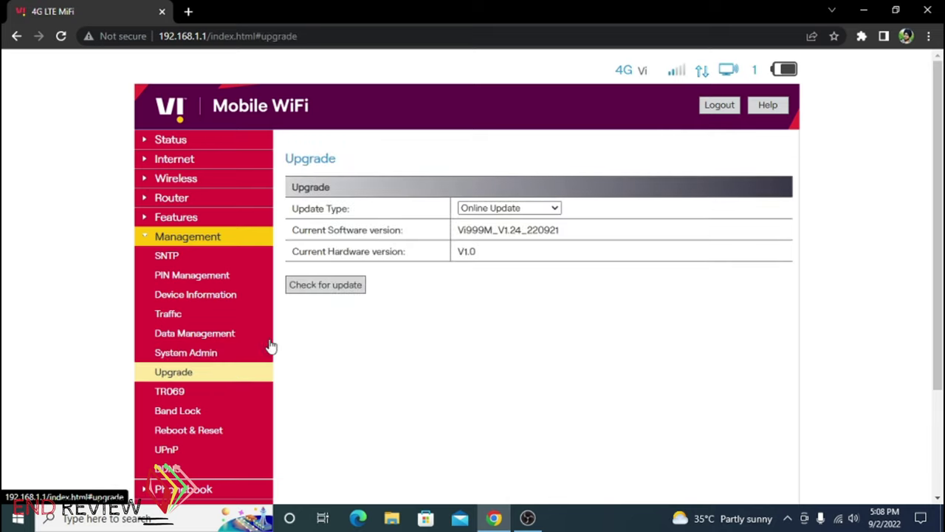
{"action": "left_click", "coordinate": [337, 288]}
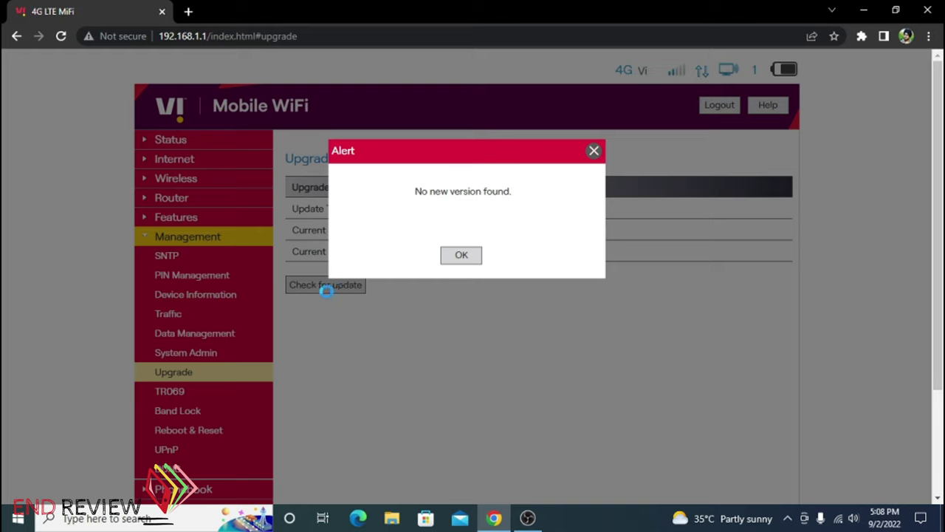
{"action": "left_click", "coordinate": [461, 256]}
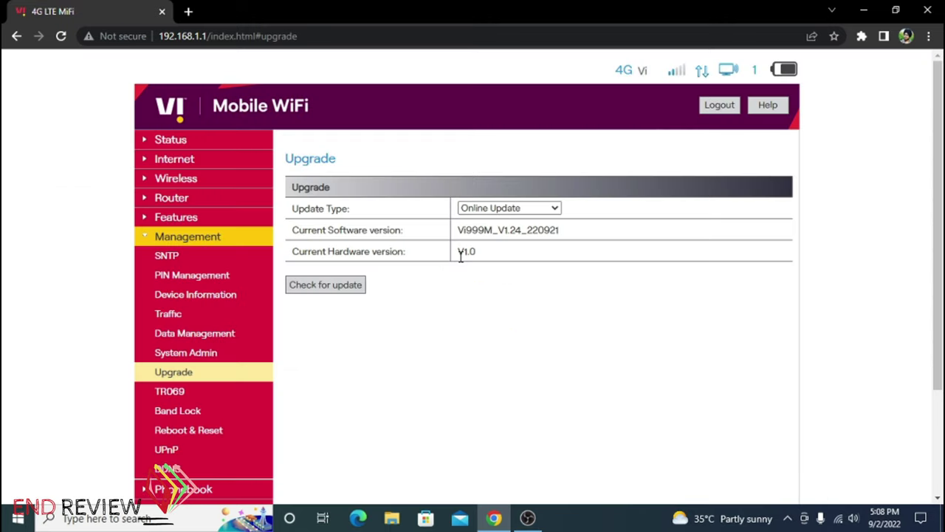
Review the TR069 remote management settings
{"action": "scroll", "coordinate": [225, 327], "scroll_direction": "down", "scroll_amount": 1}
{"action": "left_click", "coordinate": [225, 327]}
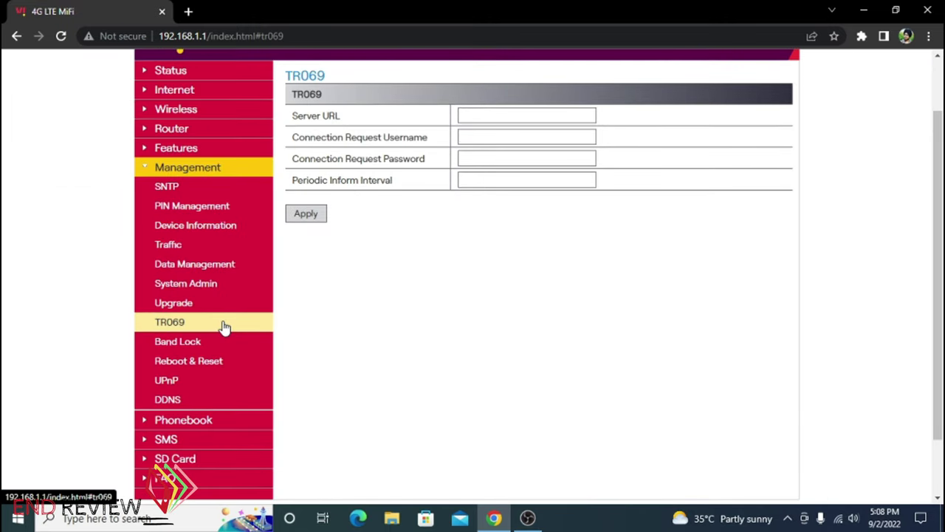
{"action": "scroll", "coordinate": [226, 328], "scroll_direction": "down", "scroll_amount": 1}
{"action": "scroll", "coordinate": [274, 310], "scroll_direction": "up", "scroll_amount": 1}
{"action": "left_click", "coordinate": [229, 345]}
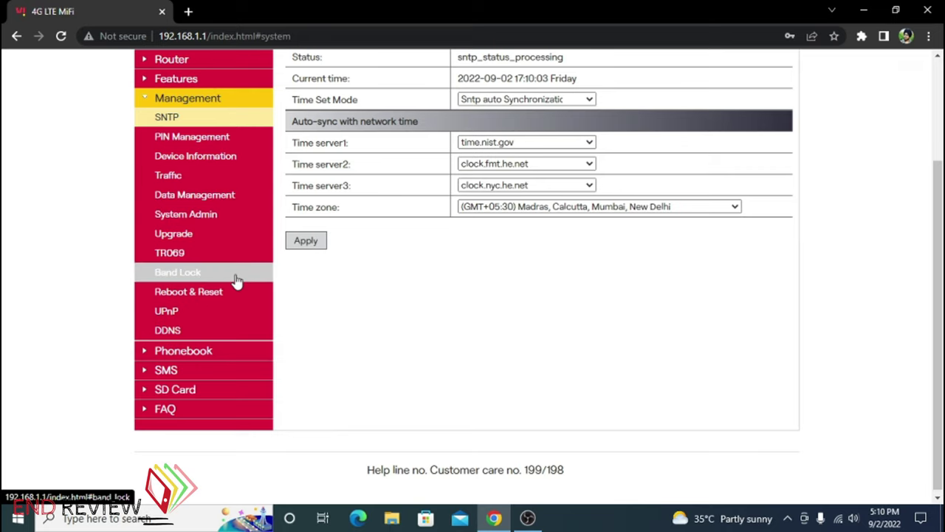
Enable LTE Band 1 and Band 3, apply the band lock and confirm the restart
{"action": "left_click", "coordinate": [247, 281]}
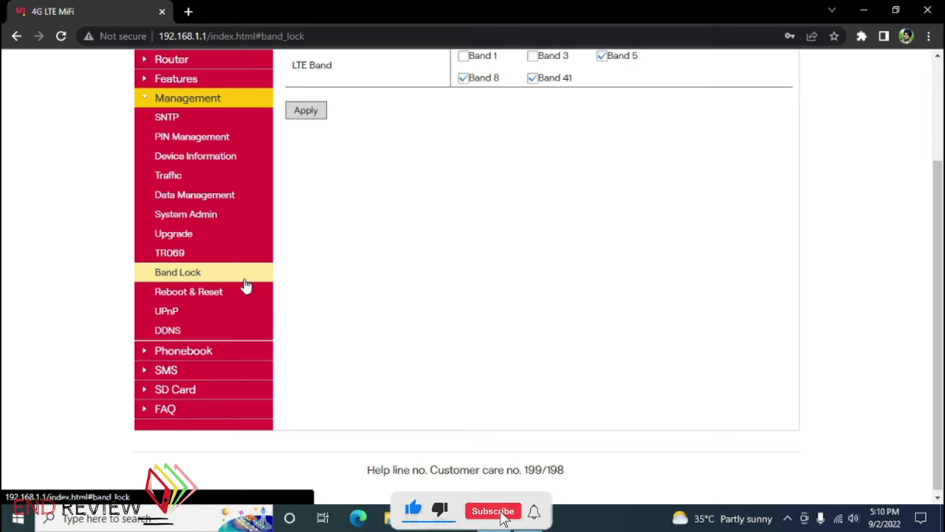
{"action": "scroll", "coordinate": [244, 283], "scroll_direction": "up", "scroll_amount": 1}
{"action": "left_click", "coordinate": [462, 125]}
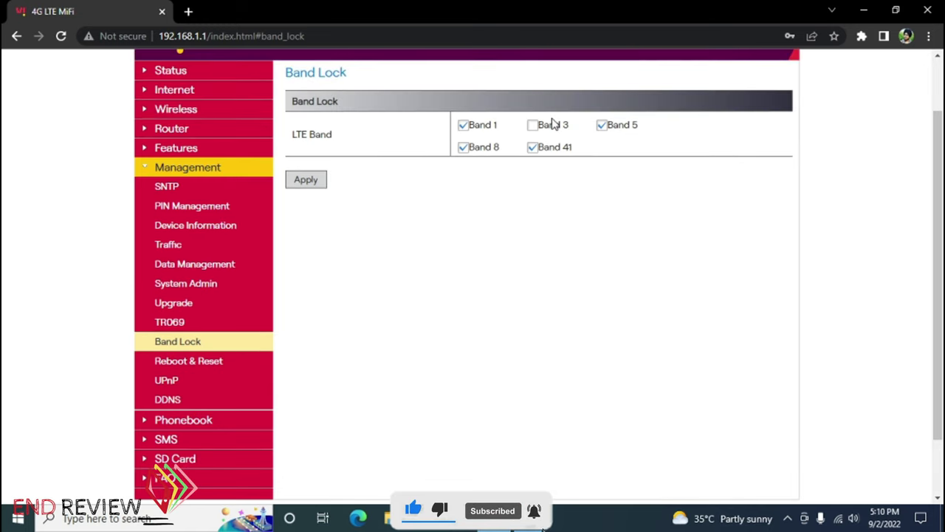
{"action": "left_click", "coordinate": [533, 125]}
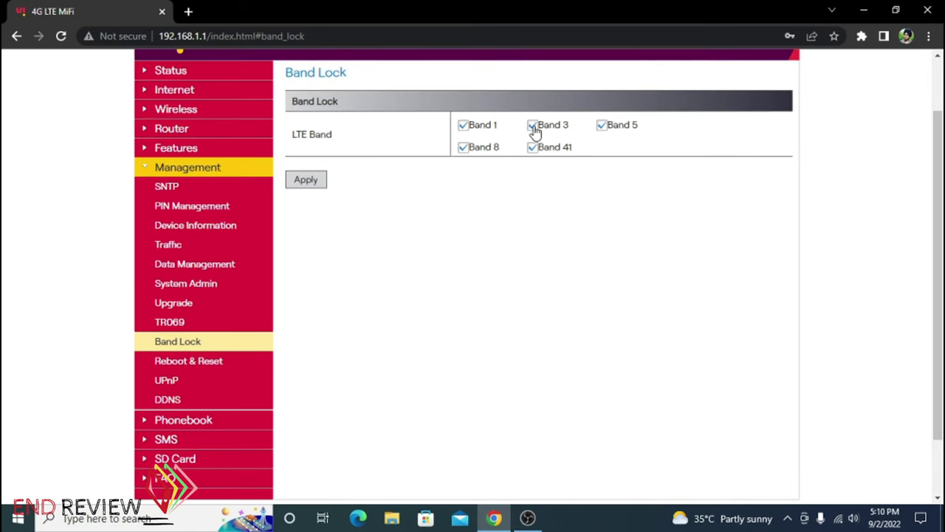
{"action": "left_click", "coordinate": [327, 183]}
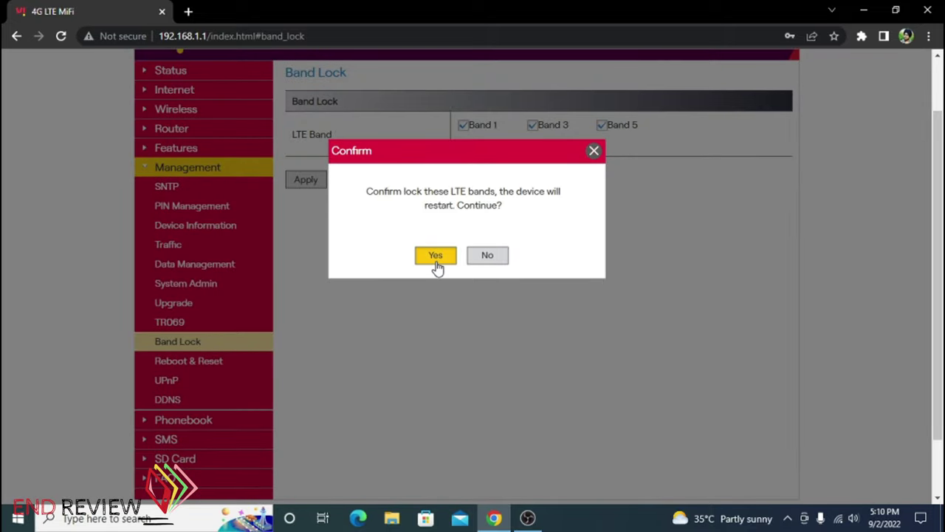
{"action": "left_click", "coordinate": [436, 261]}
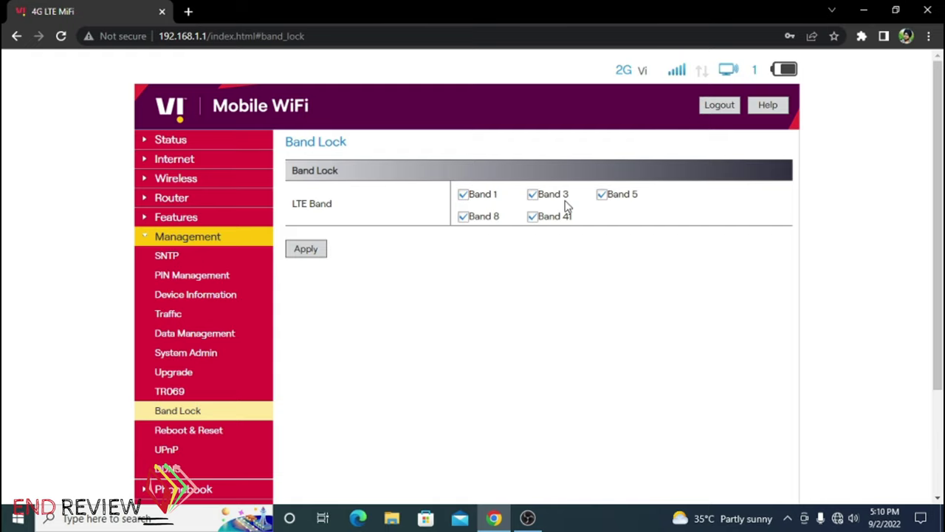
{"action": "scroll", "coordinate": [567, 206], "scroll_direction": "down", "scroll_amount": 1}
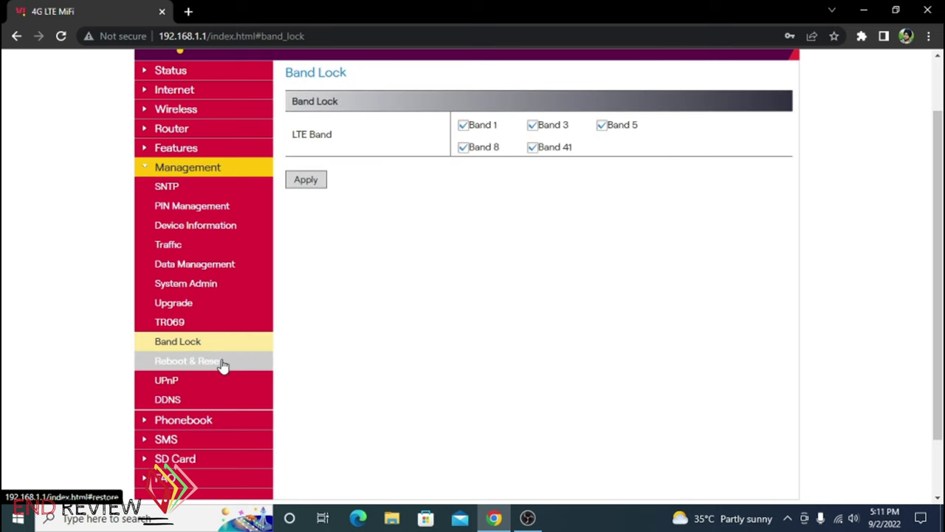
{"action": "left_click", "coordinate": [222, 361]}
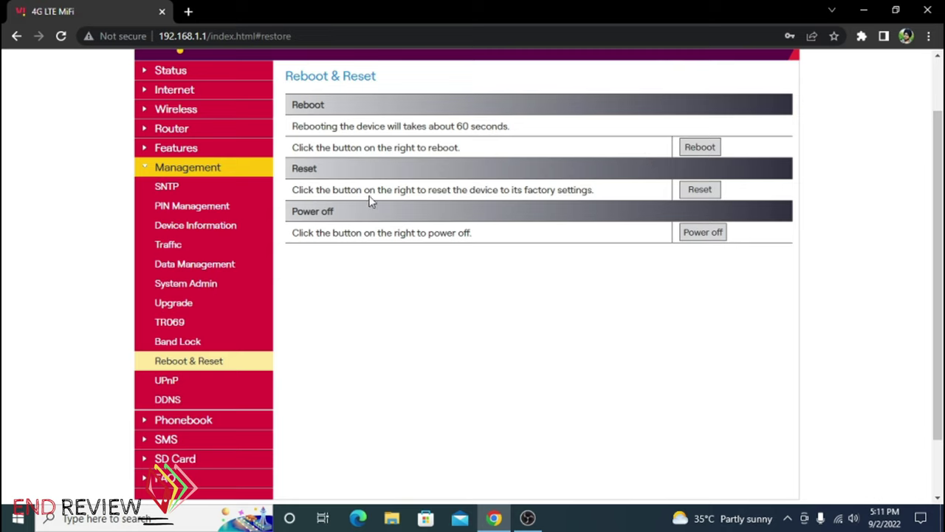
Review the Reset option wording, then view UPnP and the DDNS page showing DDNS disabled
{"action": "double_click", "coordinate": [309, 166]}
{"action": "left_click", "coordinate": [342, 174]}
{"action": "left_click", "coordinate": [228, 383]}
{"action": "left_click", "coordinate": [224, 398]}
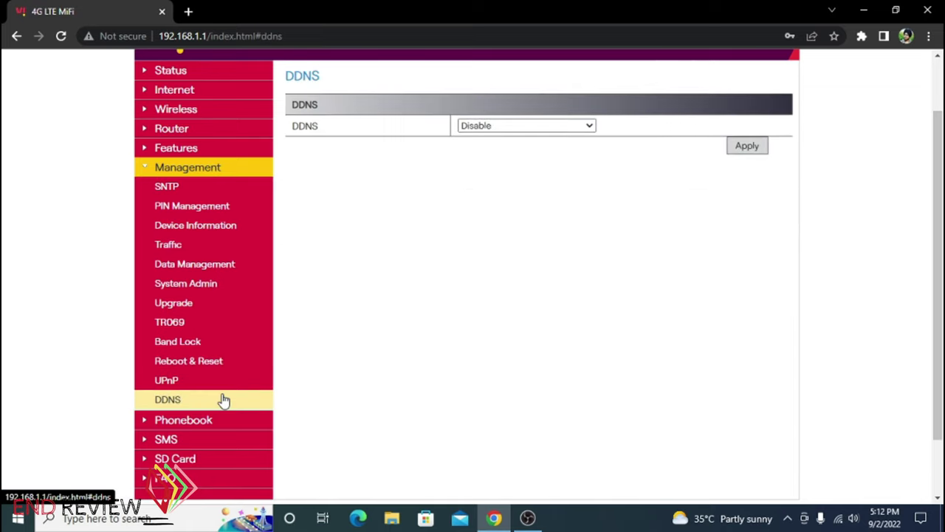
{"action": "scroll", "coordinate": [222, 399], "scroll_direction": "down", "scroll_amount": 2}
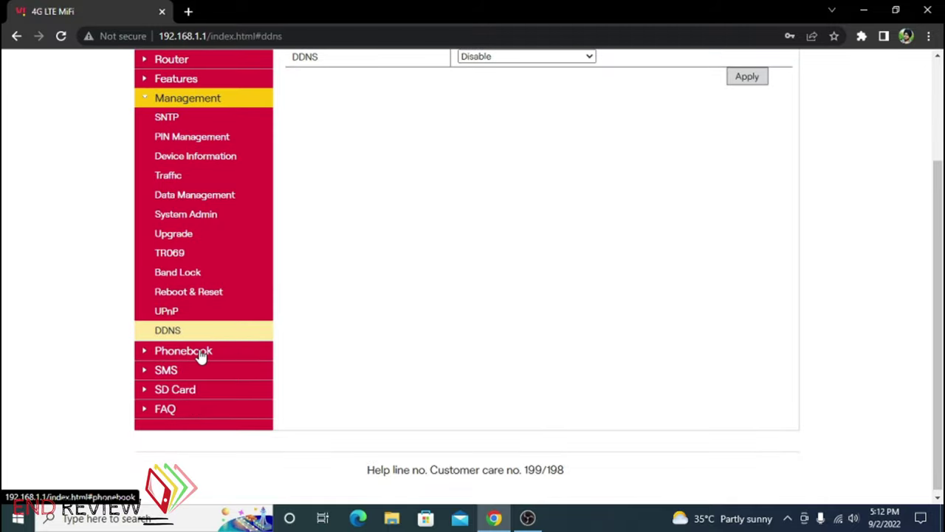
Browse the Phonebook contacts, then bring up the Device SMS inbox
{"action": "left_click", "coordinate": [200, 356]}
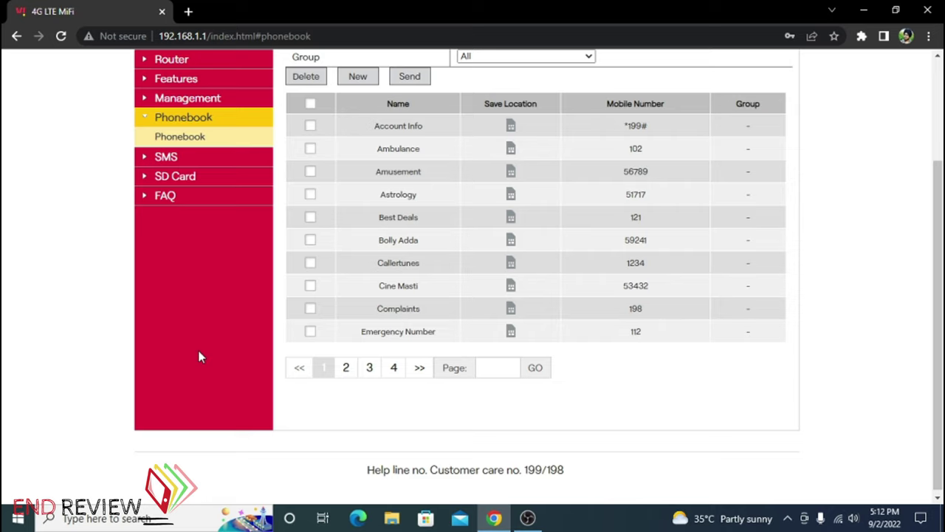
{"action": "left_click", "coordinate": [213, 160]}
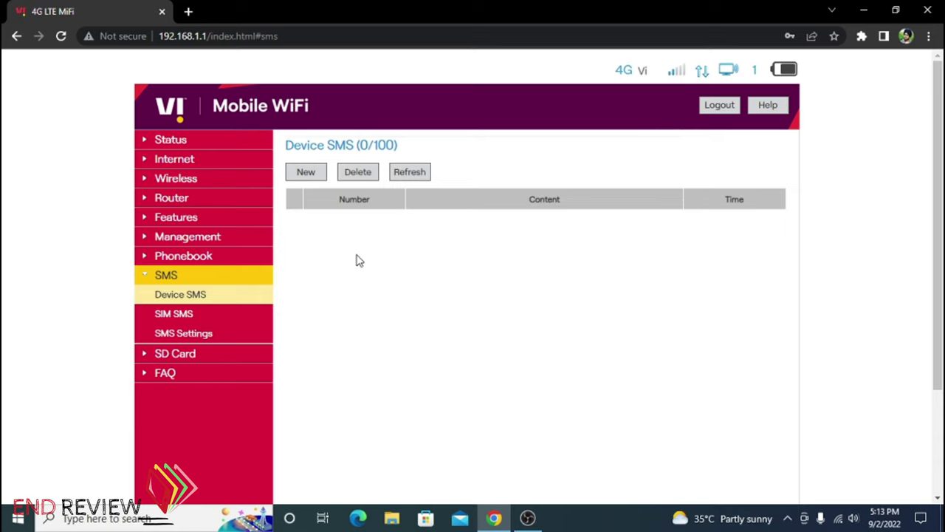
Check SIM SMS, then start a new Device SMS addressed to a recipient phone number
{"action": "left_click", "coordinate": [210, 323]}
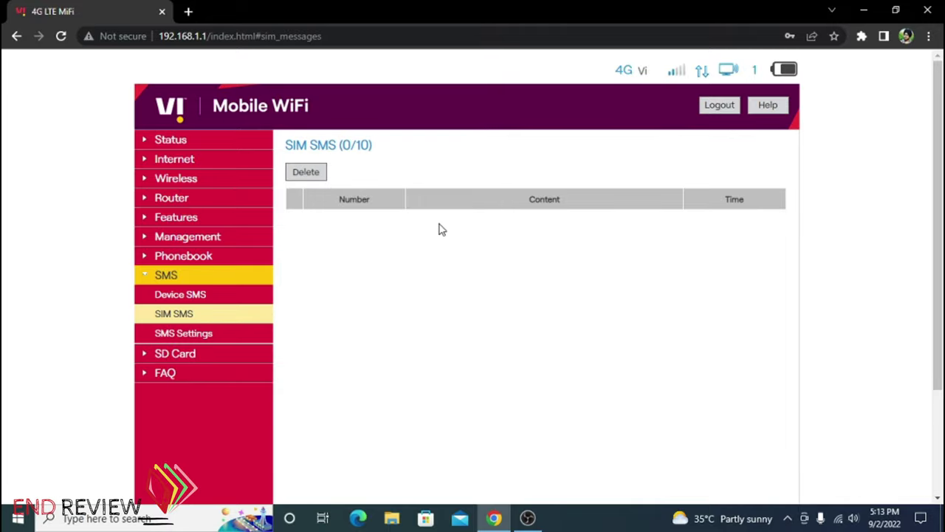
{"action": "left_click", "coordinate": [214, 302]}
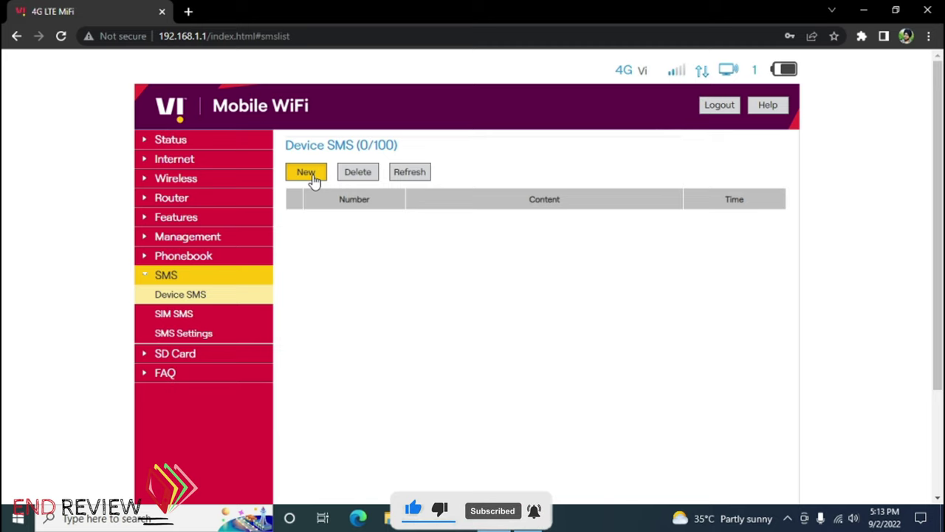
{"action": "left_click", "coordinate": [313, 182]}
{"action": "left_click", "coordinate": [405, 172]}
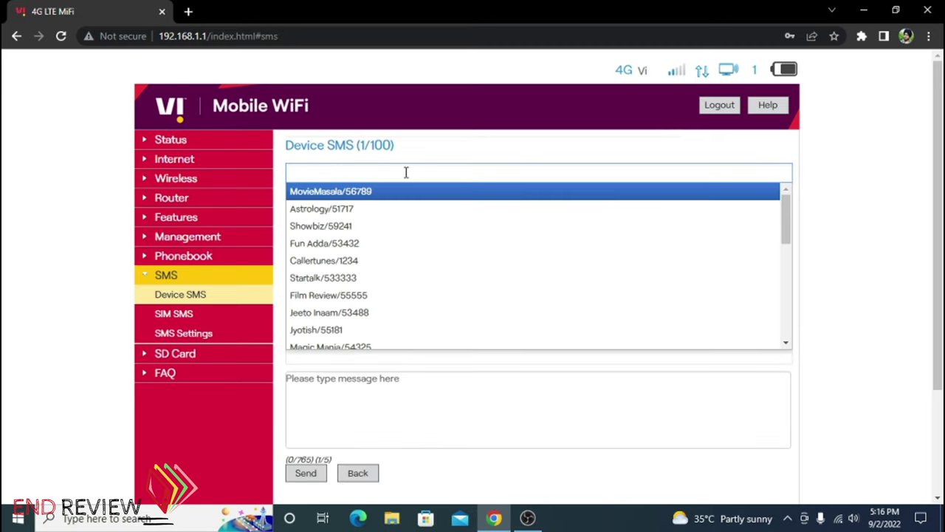
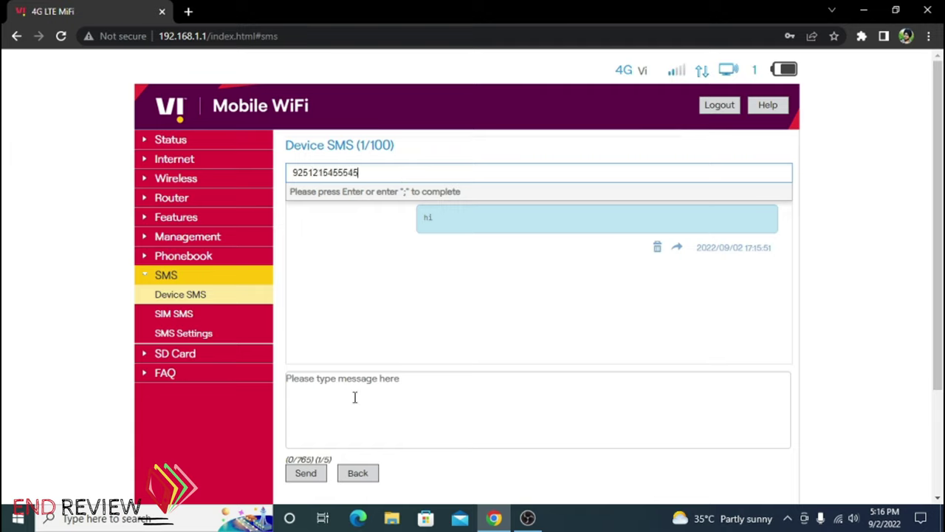
{"action": "left_click", "coordinate": [352, 399]}
Enter the message text, then review SMS Settings and the SD Card page reporting No SD Card
{"action": "type", "text": "djhgvhsdvah"}
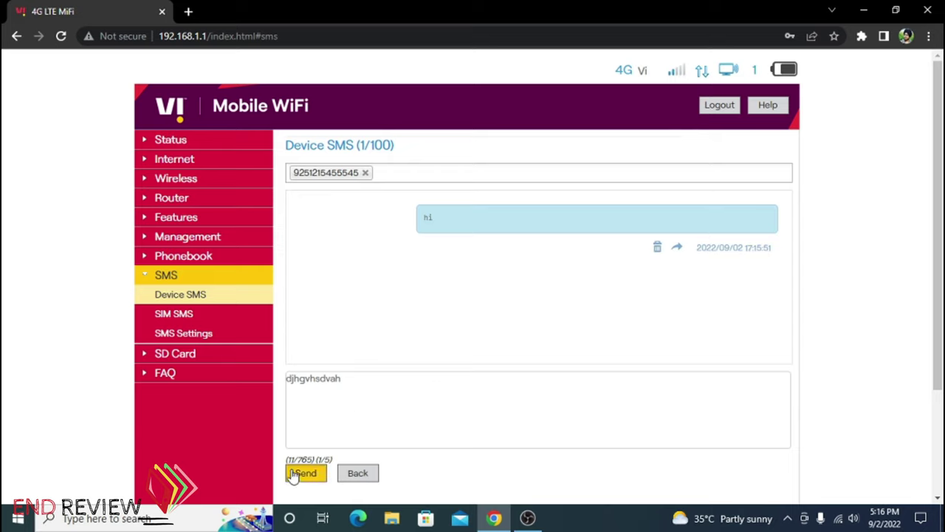
{"action": "left_click", "coordinate": [248, 333]}
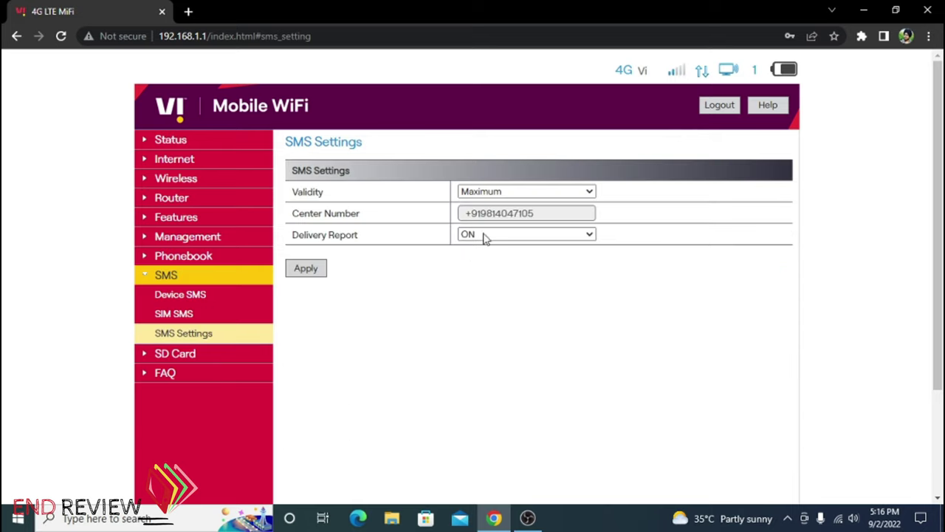
{"action": "left_click", "coordinate": [210, 360]}
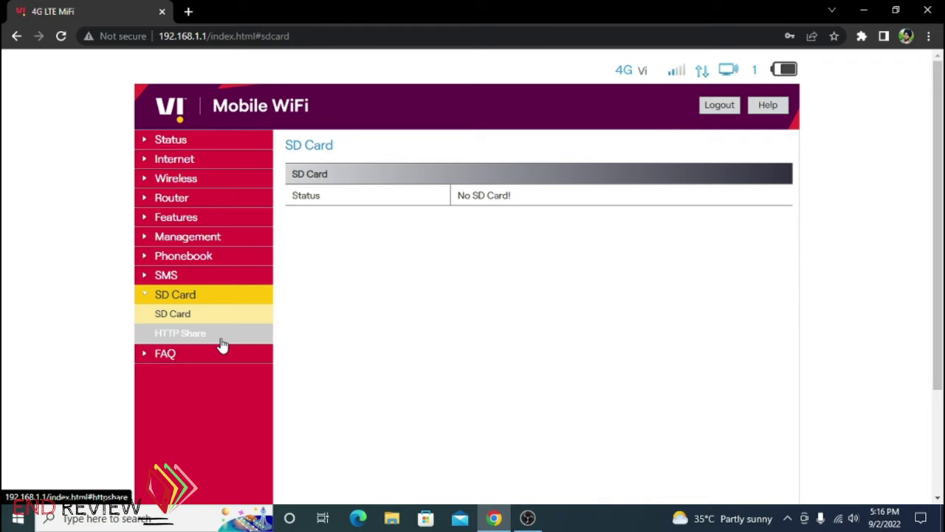
Read the HTTP Share note, open the FAQ, and check battery, users, Wi-Fi and signal status indicators
{"action": "left_click", "coordinate": [222, 345]}
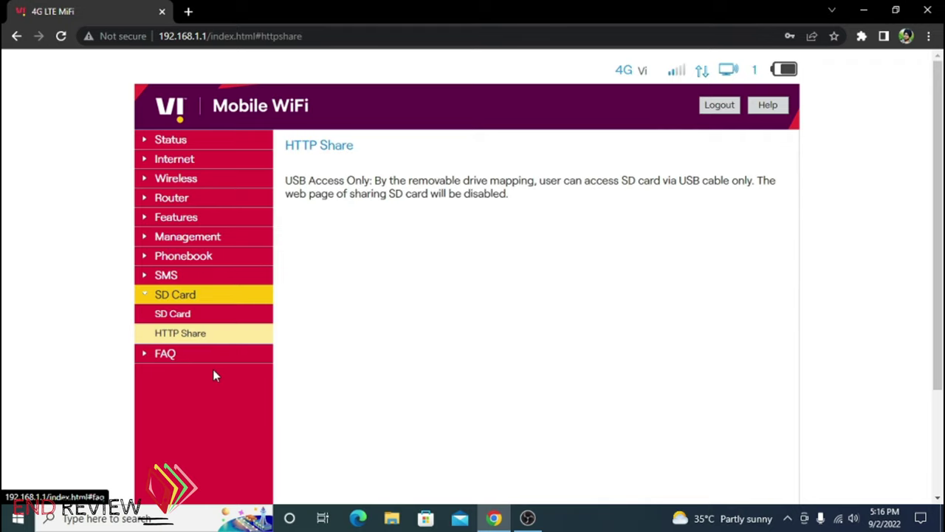
{"action": "left_click", "coordinate": [226, 365]}
{"action": "scroll", "coordinate": [224, 358], "scroll_direction": "up", "scroll_amount": 5}
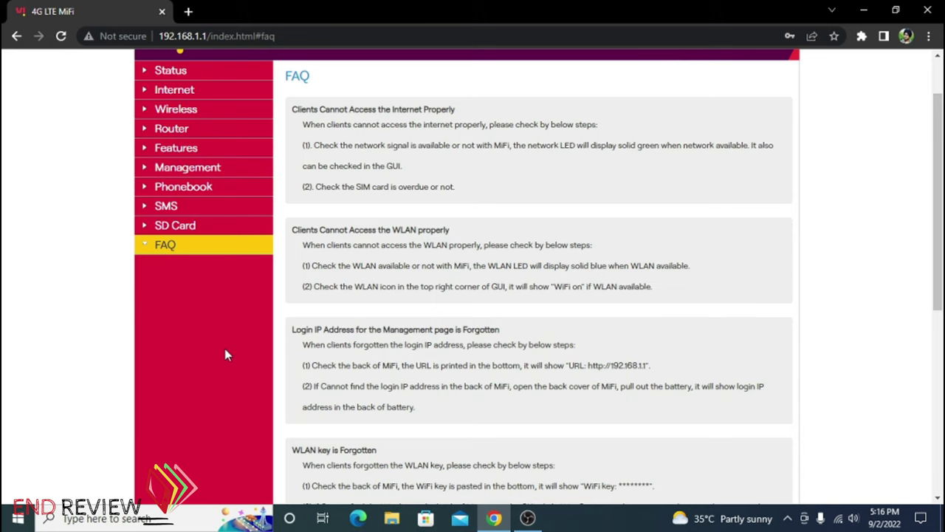
{"action": "scroll", "coordinate": [226, 355], "scroll_direction": "up", "scroll_amount": 2}
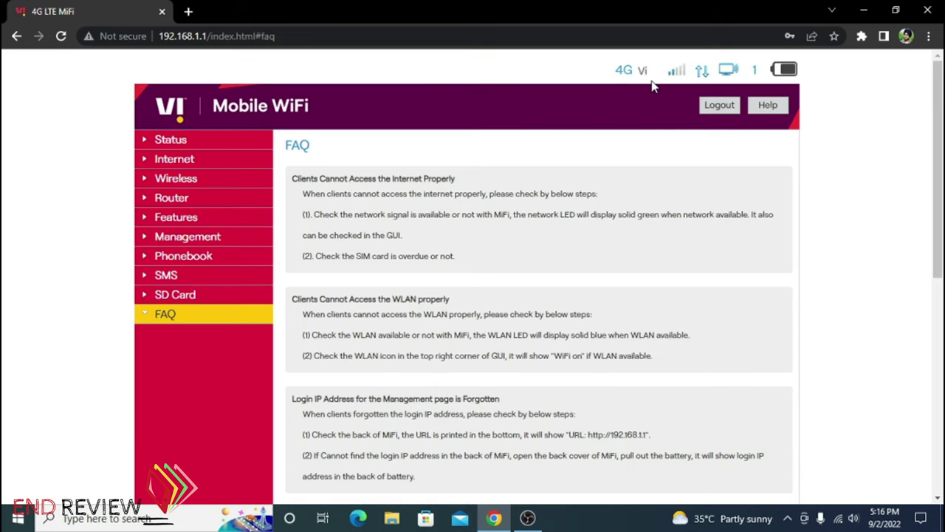
{"action": "mouse_move", "coordinate": [784, 80]}
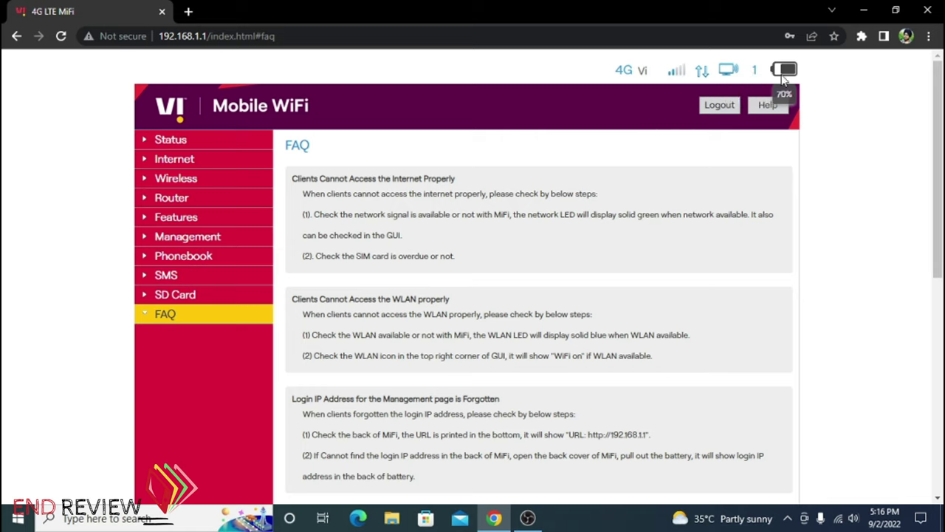
{"action": "mouse_move", "coordinate": [753, 73]}
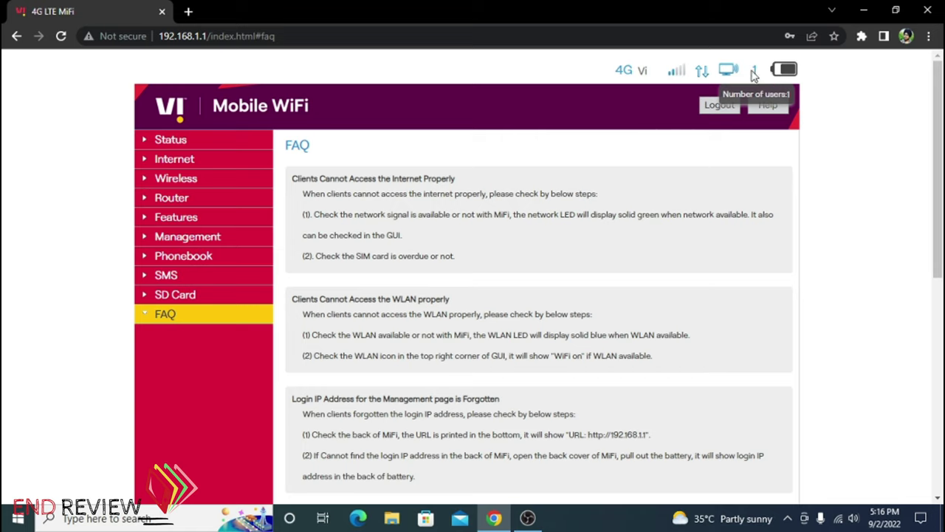
{"action": "mouse_move", "coordinate": [725, 81]}
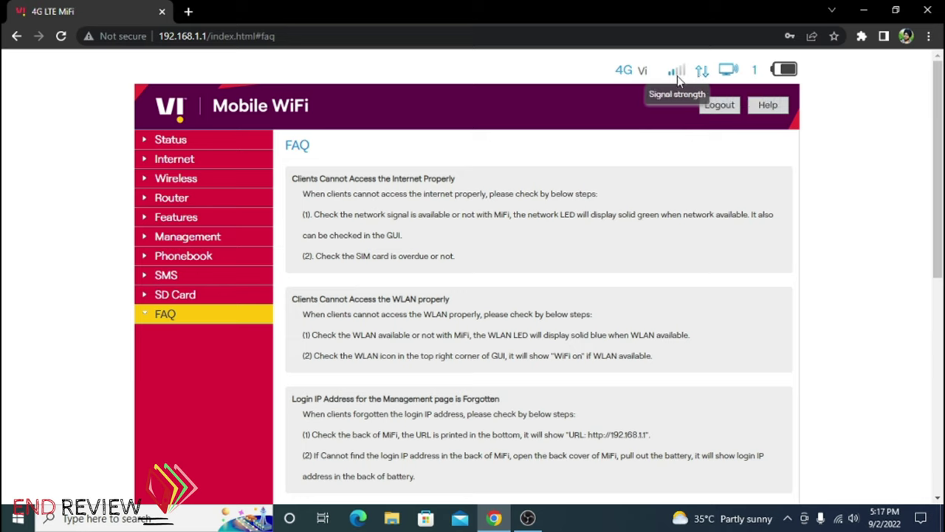
{"action": "mouse_move", "coordinate": [634, 76]}
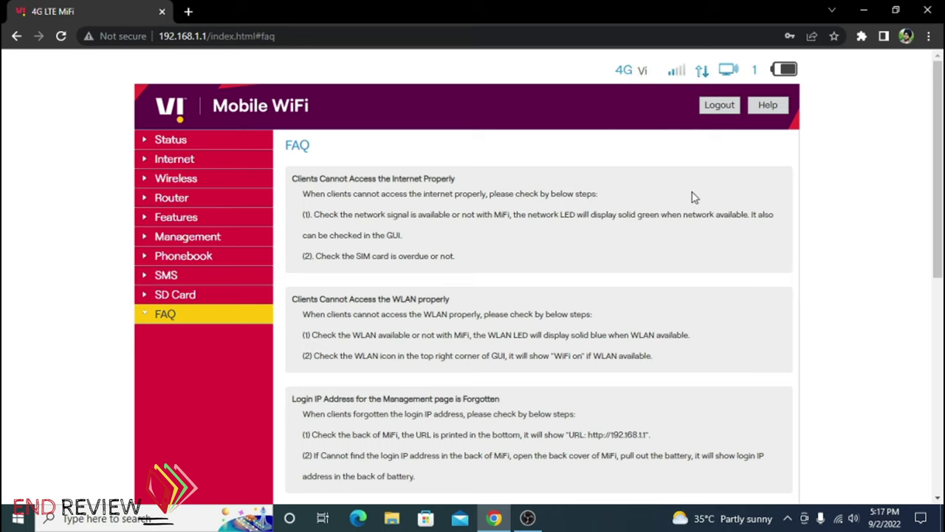
Log out of the admin interface, confirming with Yes
{"action": "left_click", "coordinate": [718, 105]}
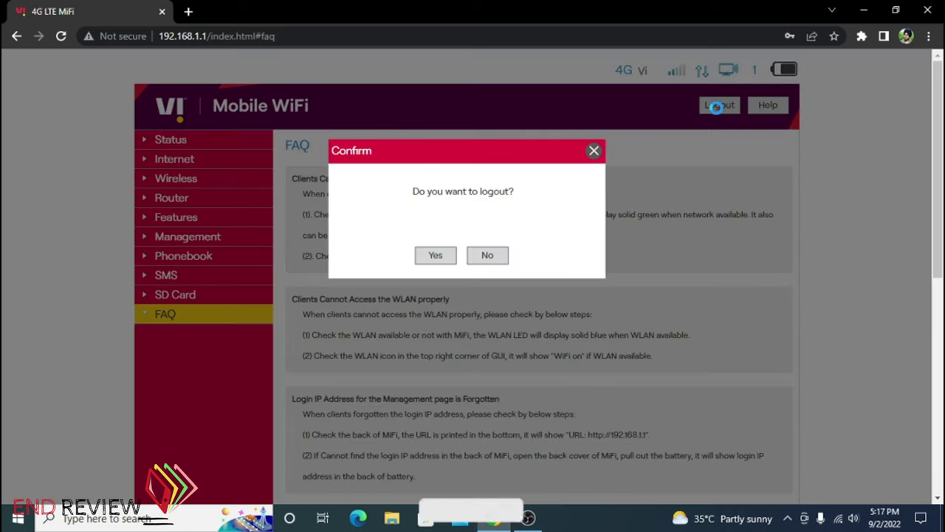
{"action": "left_click", "coordinate": [445, 254]}
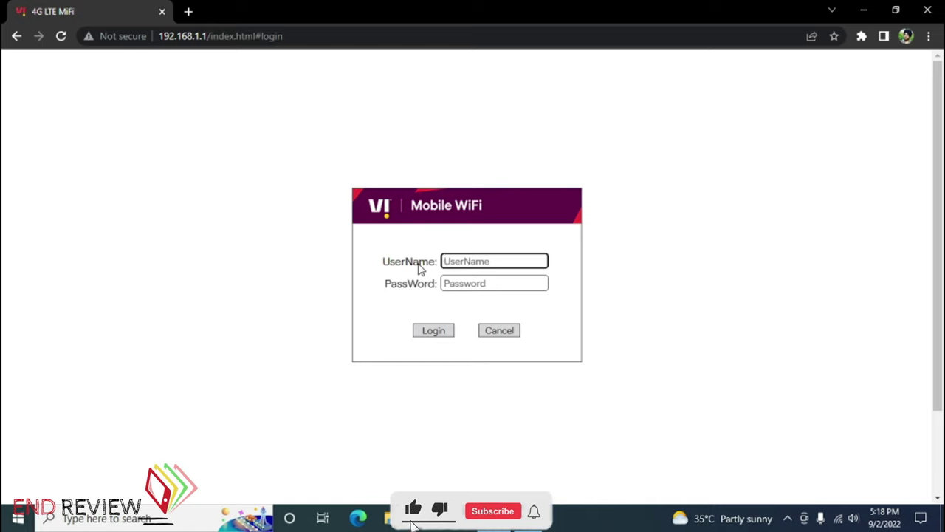